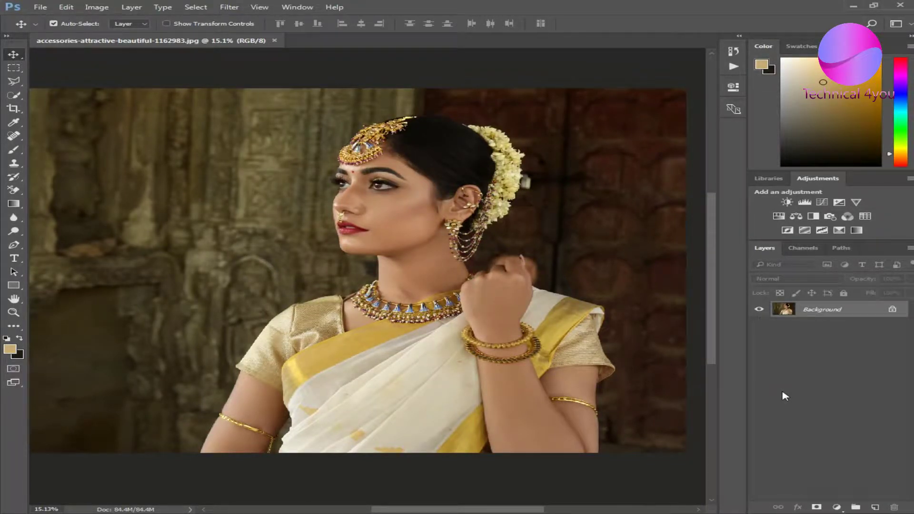
- Duplicate the Background as a hidden Layer 1, keeping the original Background selected
{"action": "left_click_drag", "start_coordinate": [715, 329], "coordinate": [717, 330]}
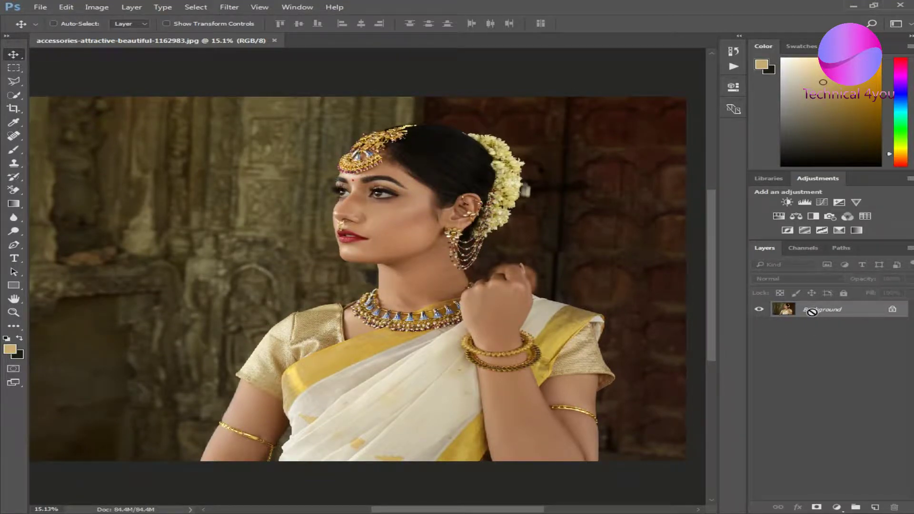
{"action": "key", "text": "ctrl+j"}
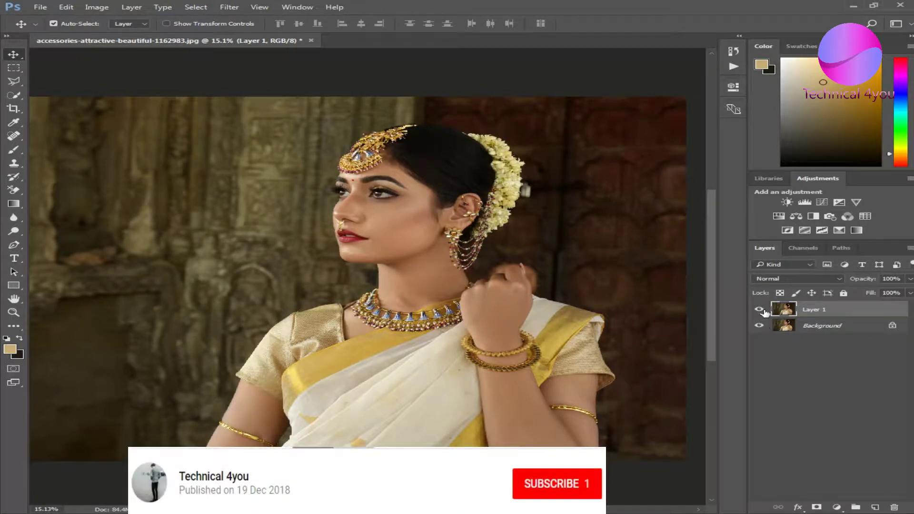
{"action": "left_click", "coordinate": [764, 312]}
{"action": "left_click", "coordinate": [828, 328]}
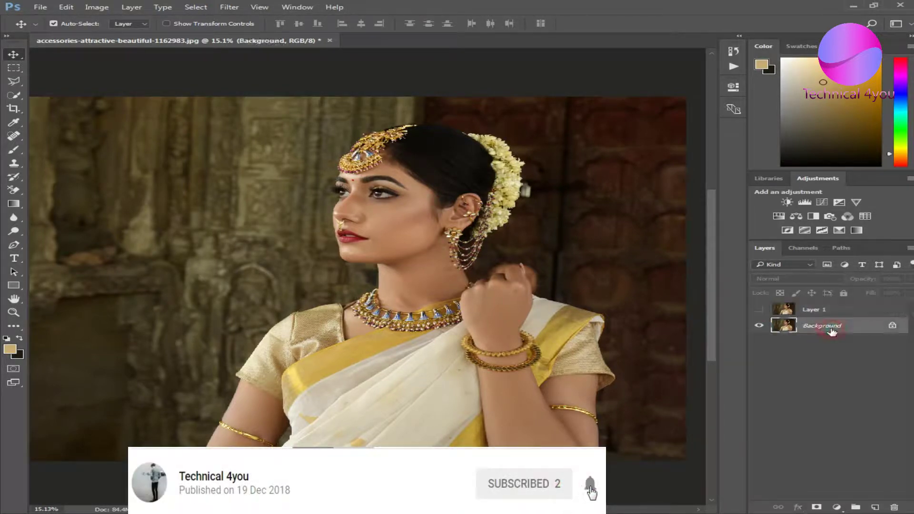
{"action": "left_click", "coordinate": [90, 8]}
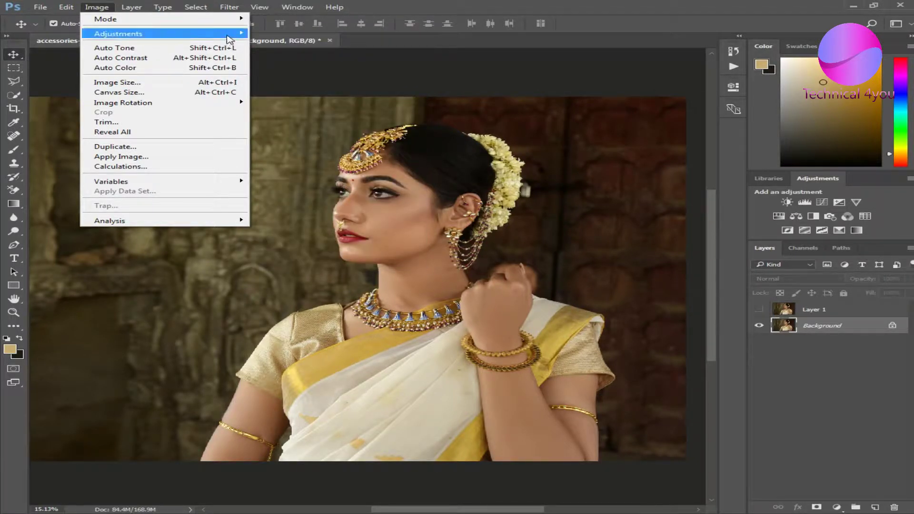
- Convert the Background to Black & White: Reds 49, Yellows 77, Greens 77, Cyans 85, Blues 64
{"action": "mouse_move", "coordinate": [119, 33]}
{"action": "left_click", "coordinate": [329, 108]}
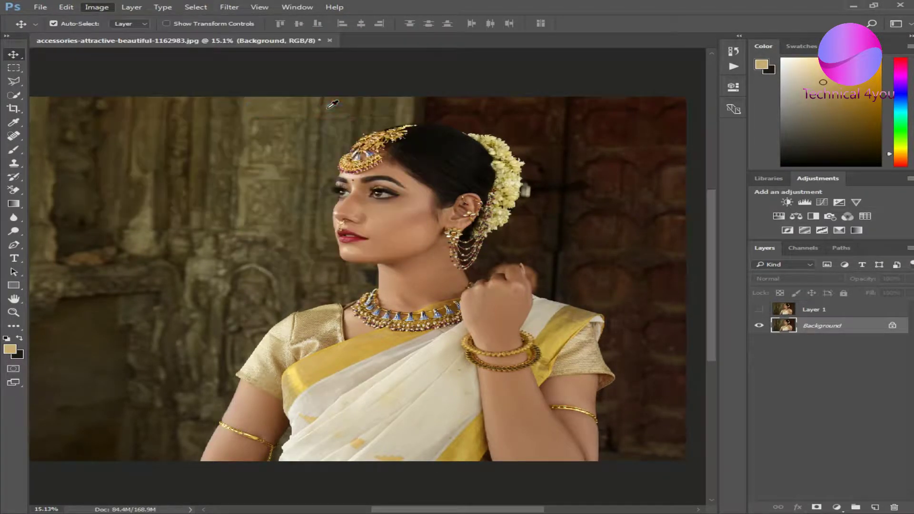
{"action": "left_click_drag", "start_coordinate": [433, 90], "coordinate": [703, 118]}
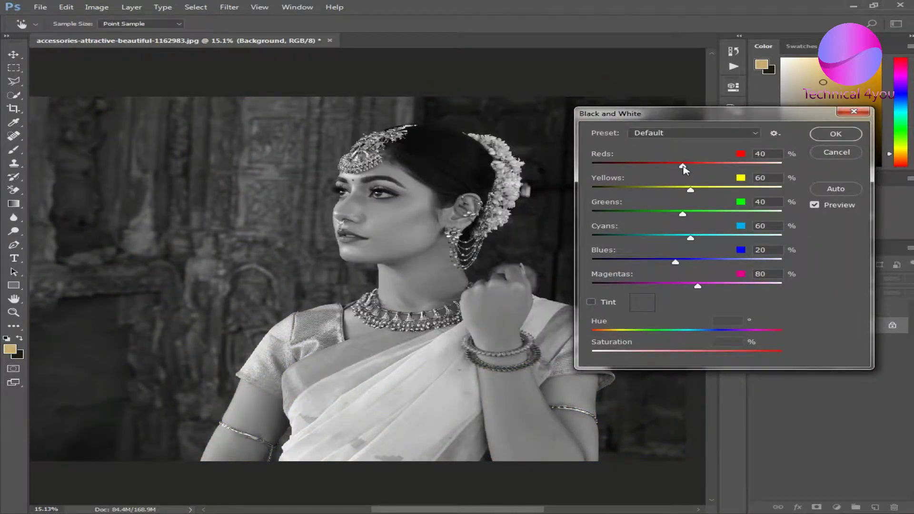
{"action": "mouse_move", "coordinate": [731, 165]}
{"action": "left_mouse_down"}
{"action": "mouse_move", "coordinate": [743, 165]}
{"action": "mouse_move", "coordinate": [686, 166]}
{"action": "left_mouse_up"}
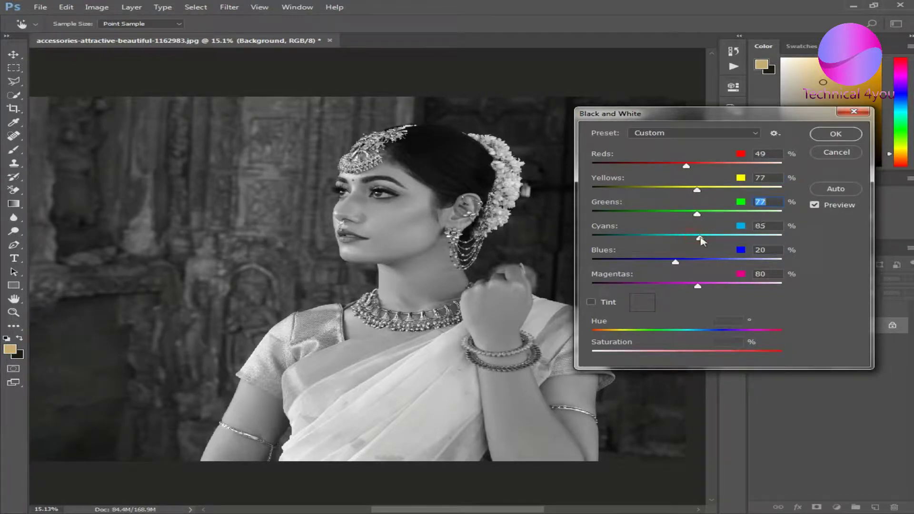
{"action": "left_click", "coordinate": [703, 263]}
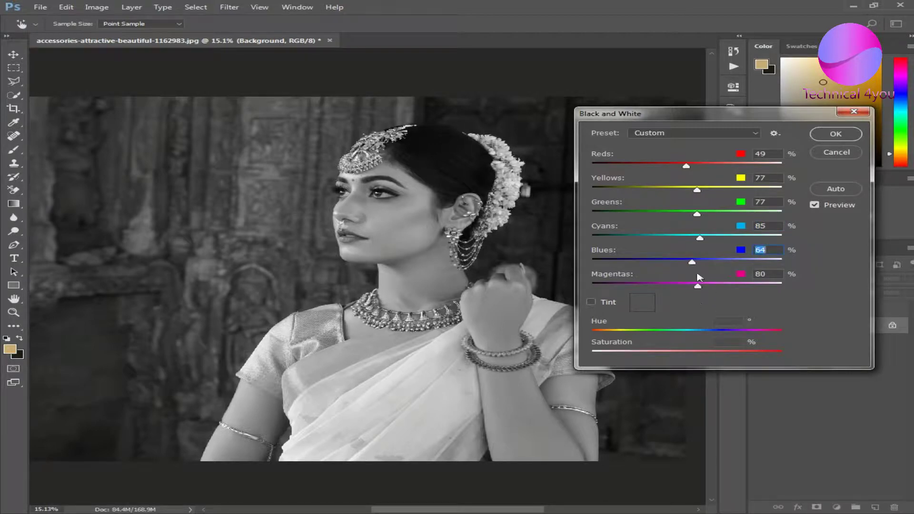
{"action": "left_click", "coordinate": [830, 135]}
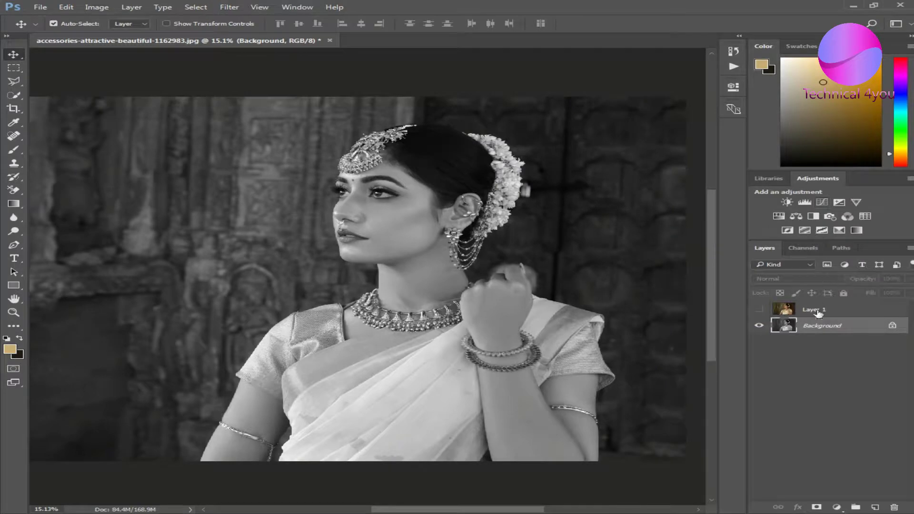
- Show Layer 1 again with an all-black layer mask, zoomed into the headpiece
{"action": "left_click", "coordinate": [759, 311]}
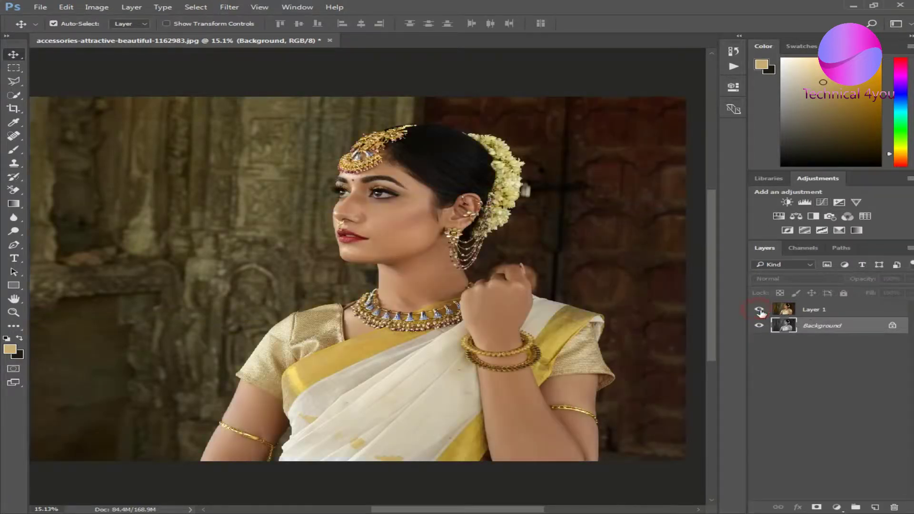
{"action": "left_click", "coordinate": [815, 315]}
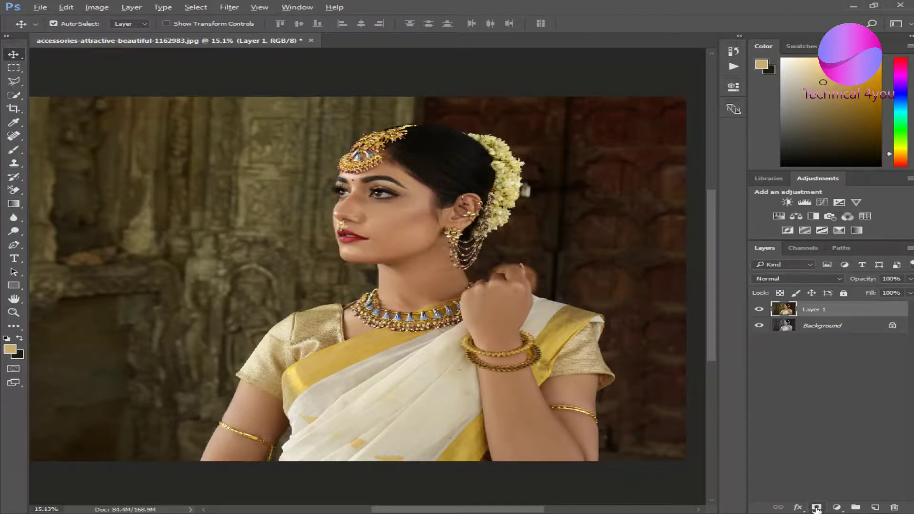
{"action": "left_click", "coordinate": [817, 507], "text": "alt"}
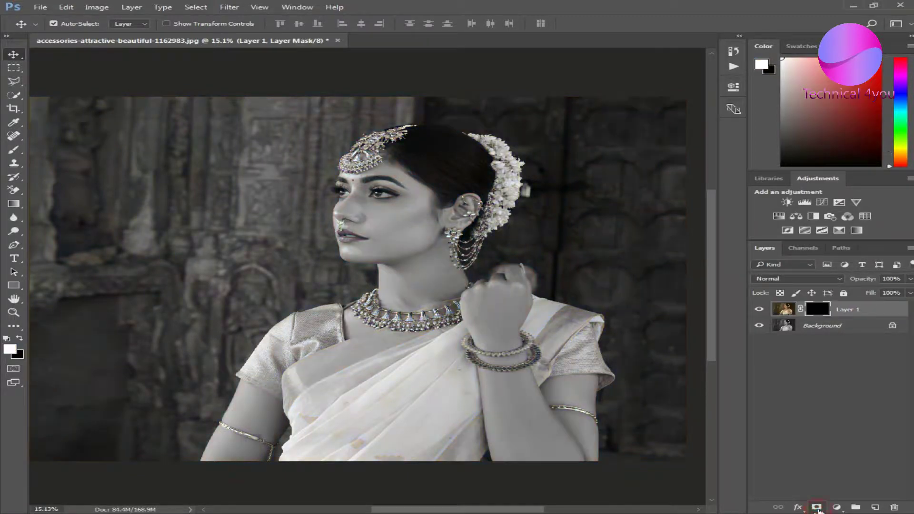
{"action": "scroll", "coordinate": [399, 169], "scroll_direction": "up", "scroll_amount": 2}
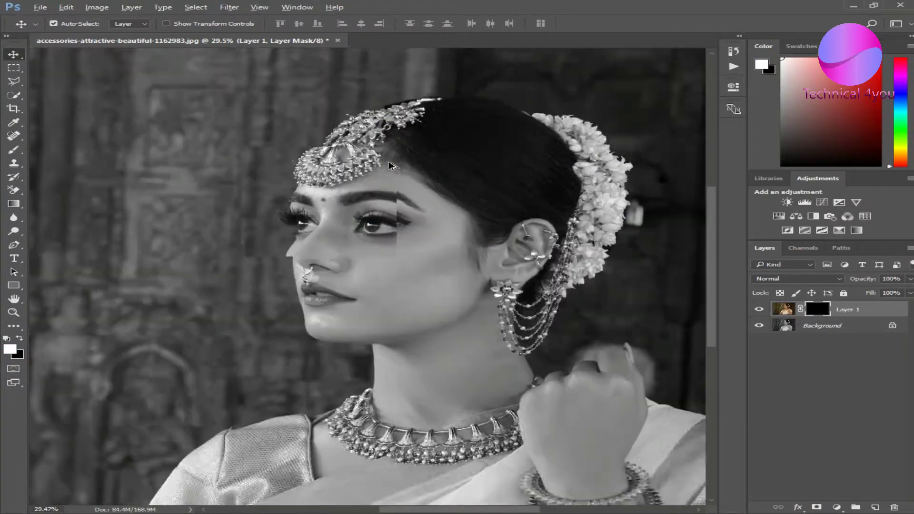
{"action": "scroll", "coordinate": [381, 179], "scroll_direction": "up", "scroll_amount": 2}
{"action": "scroll", "coordinate": [362, 191], "scroll_direction": "up", "scroll_amount": 1}
{"action": "scroll", "coordinate": [342, 200], "scroll_direction": "up", "scroll_amount": 2}
{"action": "scroll", "coordinate": [337, 199], "scroll_direction": "down", "scroll_amount": 1}
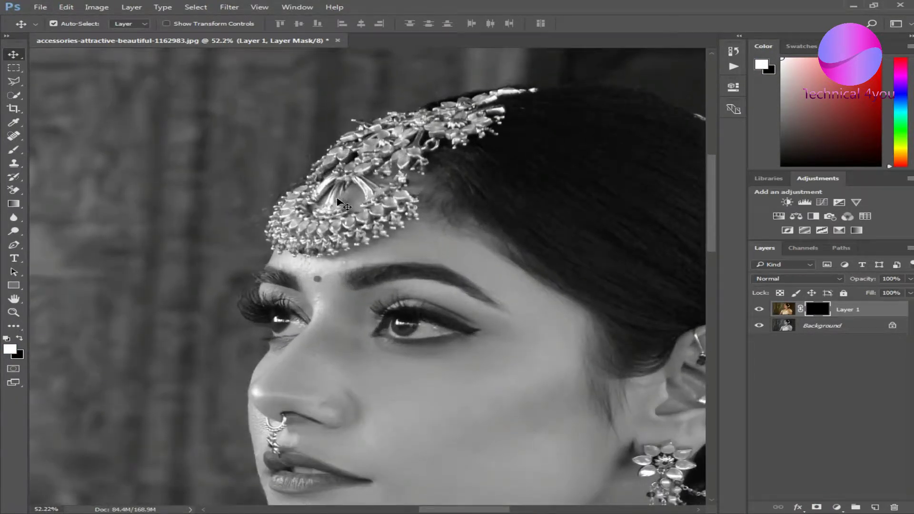
{"action": "scroll", "coordinate": [339, 203], "scroll_direction": "up", "scroll_amount": 1}
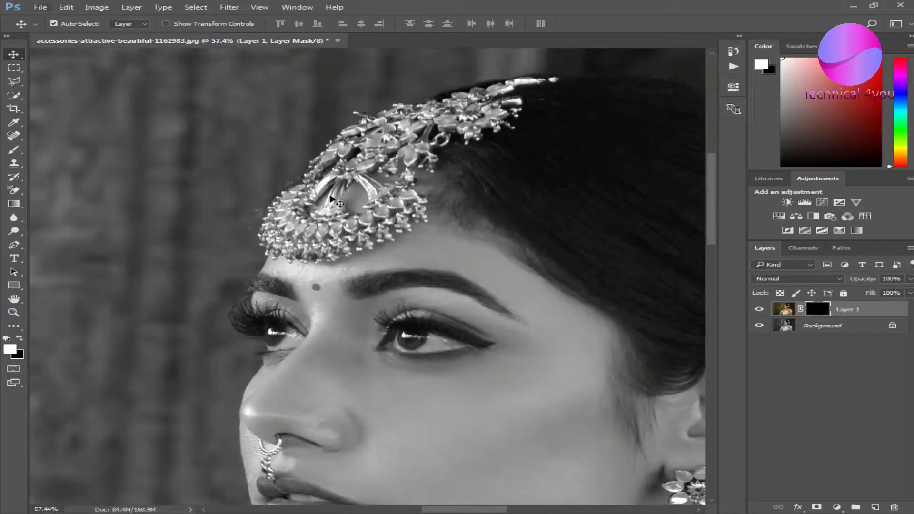
{"action": "left_click", "coordinate": [9, 153]}
- Paint white on Layer 1's mask with a soft brush to reveal the upper headpiece's gold
{"action": "left_click", "coordinate": [47, 149]}
{"action": "scroll", "coordinate": [350, 202], "scroll_direction": "up", "scroll_amount": 5}
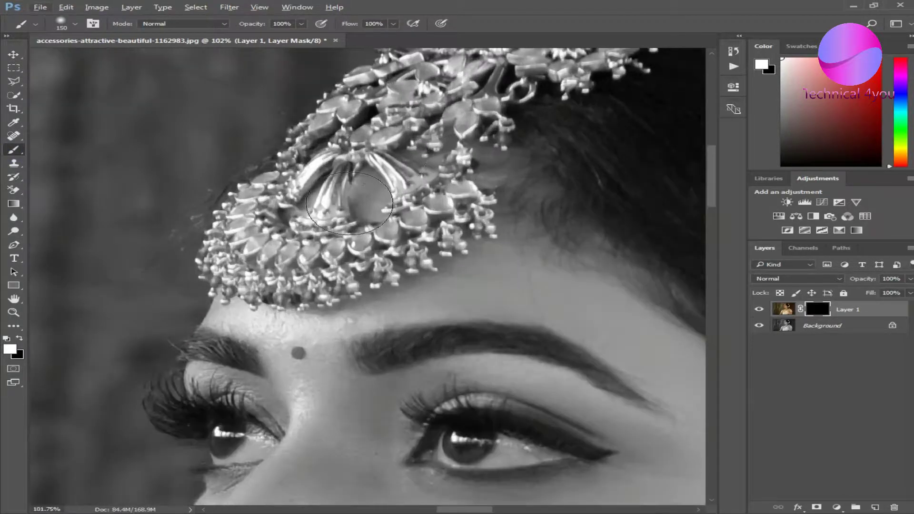
{"action": "scroll", "coordinate": [390, 117], "scroll_direction": "down", "scroll_amount": 3}
{"action": "scroll", "coordinate": [434, 262], "scroll_direction": "down", "scroll_amount": 2}
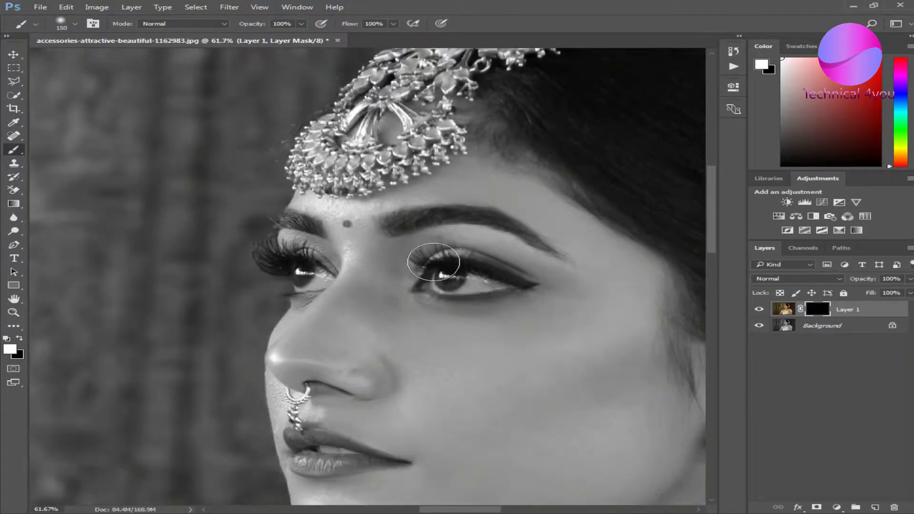
{"action": "scroll", "coordinate": [433, 262], "scroll_direction": "down", "scroll_amount": 8}
{"action": "scroll", "coordinate": [656, 127], "scroll_direction": "down", "scroll_amount": 3}
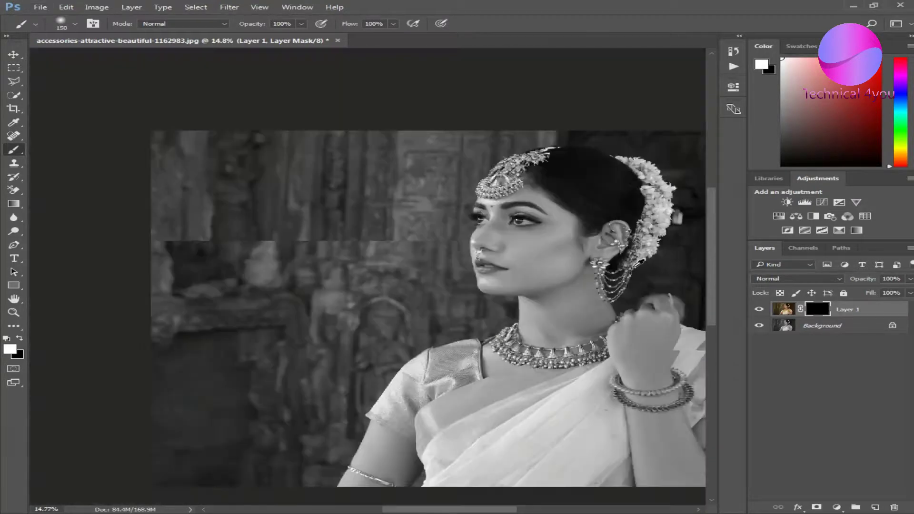
{"action": "scroll", "coordinate": [520, 237], "scroll_direction": "up", "scroll_amount": 3}
{"action": "scroll", "coordinate": [520, 237], "scroll_direction": "up", "scroll_amount": 2}
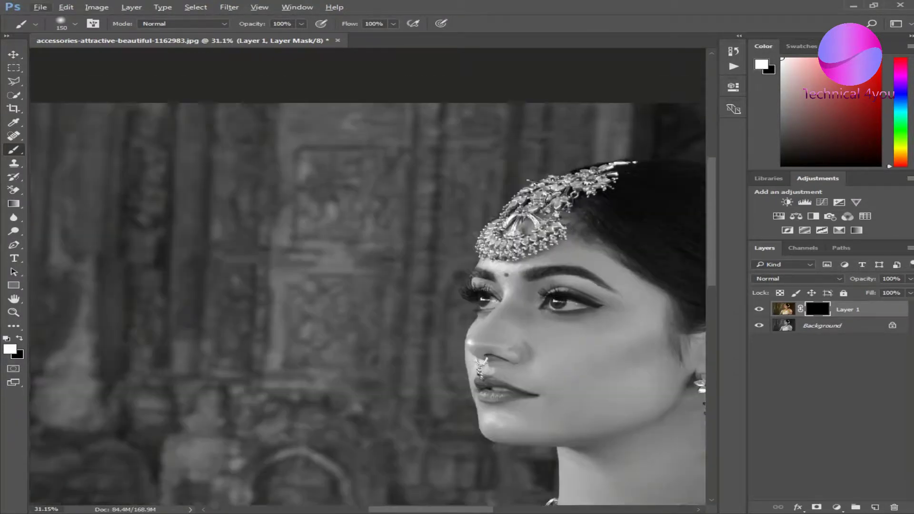
{"action": "scroll", "coordinate": [510, 243], "scroll_direction": "up", "scroll_amount": 2}
{"action": "scroll", "coordinate": [508, 245], "scroll_direction": "up", "scroll_amount": 1}
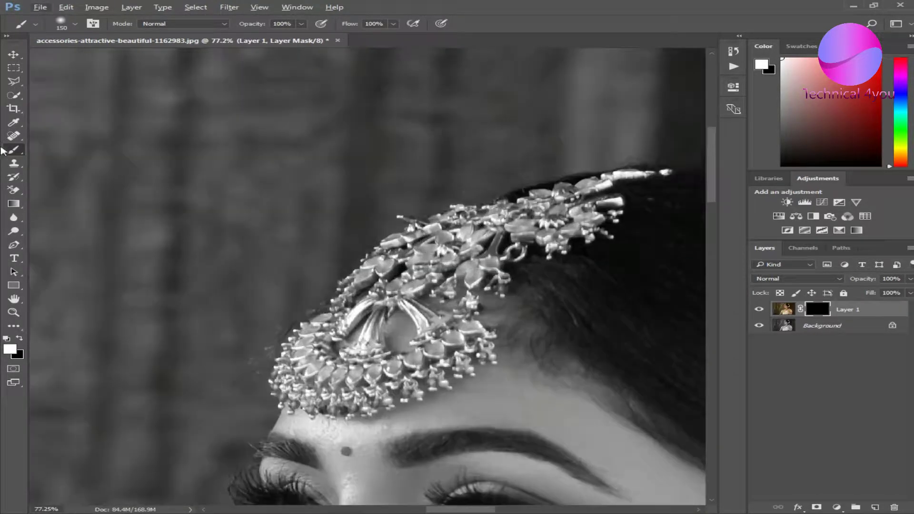
{"action": "left_click_drag", "start_coordinate": [550, 205], "coordinate": [400, 272]}
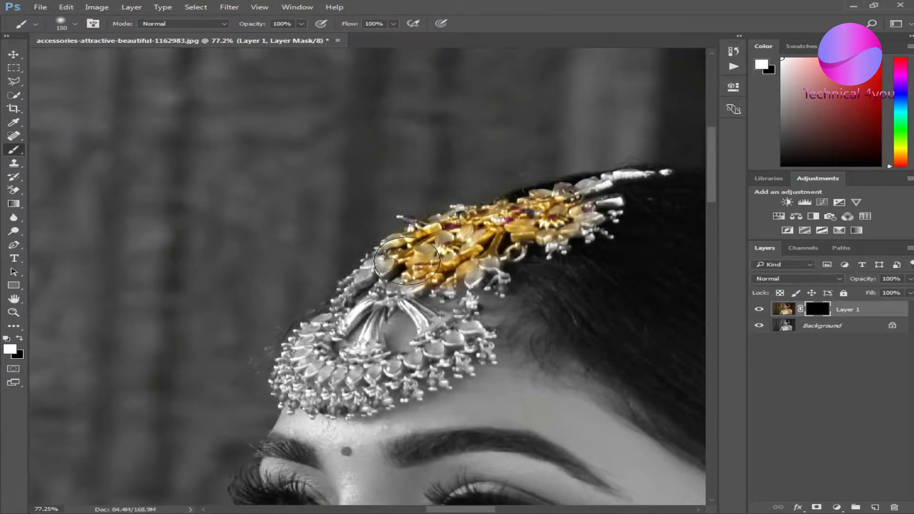
- Restore colour to the headpiece flower, its lower arc and the top jasmine flowers
{"action": "left_click", "coordinate": [460, 339]}
{"action": "mouse_move", "coordinate": [449, 346]}
{"action": "left_mouse_down"}
{"action": "mouse_move", "coordinate": [307, 351]}
{"action": "mouse_move", "coordinate": [351, 298]}
{"action": "mouse_move", "coordinate": [371, 347]}
{"action": "mouse_move", "coordinate": [470, 336]}
{"action": "mouse_move", "coordinate": [491, 270]}
{"action": "mouse_move", "coordinate": [622, 193]}
{"action": "left_mouse_up"}
{"action": "scroll", "coordinate": [338, 224], "scroll_direction": "down", "scroll_amount": 2}
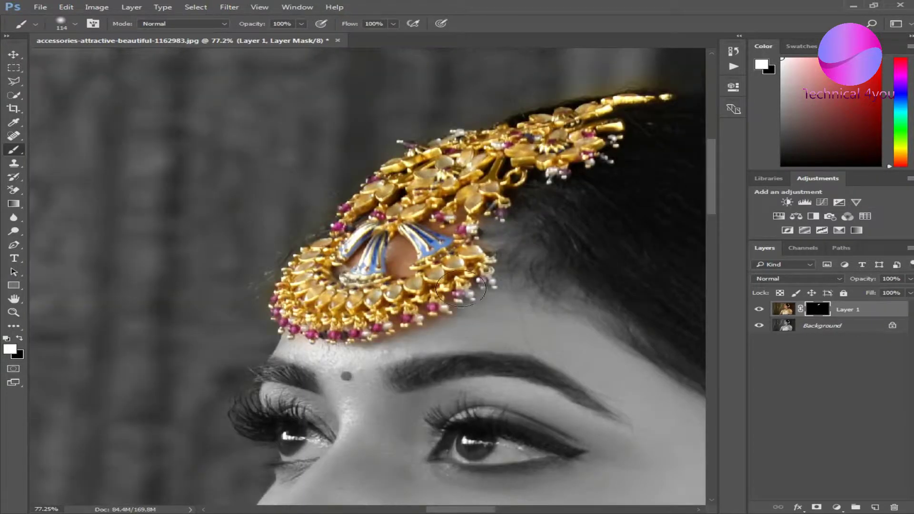
{"action": "scroll", "coordinate": [503, 307], "scroll_direction": "down", "scroll_amount": 1}
{"action": "scroll", "coordinate": [503, 307], "scroll_direction": "down", "scroll_amount": 1}
{"action": "scroll", "coordinate": [523, 190], "scroll_direction": "up", "scroll_amount": 3}
{"action": "mouse_move", "coordinate": [476, 138]}
{"action": "left_mouse_down"}
{"action": "mouse_move", "coordinate": [547, 157]}
{"action": "mouse_move", "coordinate": [614, 316]}
{"action": "left_mouse_up"}
- Restore colour to the jasmine flowers beside the ear
{"action": "scroll", "coordinate": [614, 315], "scroll_direction": "down", "scroll_amount": 2}
{"action": "scroll", "coordinate": [664, 307], "scroll_direction": "right", "scroll_amount": 2}
{"action": "left_click_drag", "start_coordinate": [569, 210], "coordinate": [472, 334]}
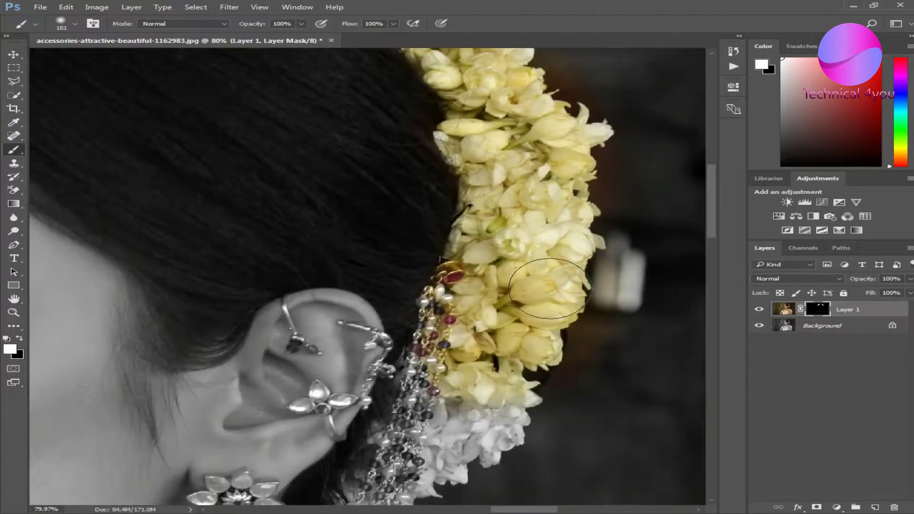
{"action": "scroll", "coordinate": [468, 153], "scroll_direction": "down", "scroll_amount": 3}
{"action": "left_click_drag", "start_coordinate": [457, 247], "coordinate": [443, 309]}
{"action": "scroll", "coordinate": [443, 310], "scroll_direction": "down", "scroll_amount": 3}
- Reveal colour on all the earring's bead chains
{"action": "left_click_drag", "start_coordinate": [200, 190], "coordinate": [217, 183]}
{"action": "left_click_drag", "start_coordinate": [245, 226], "coordinate": [232, 233]}
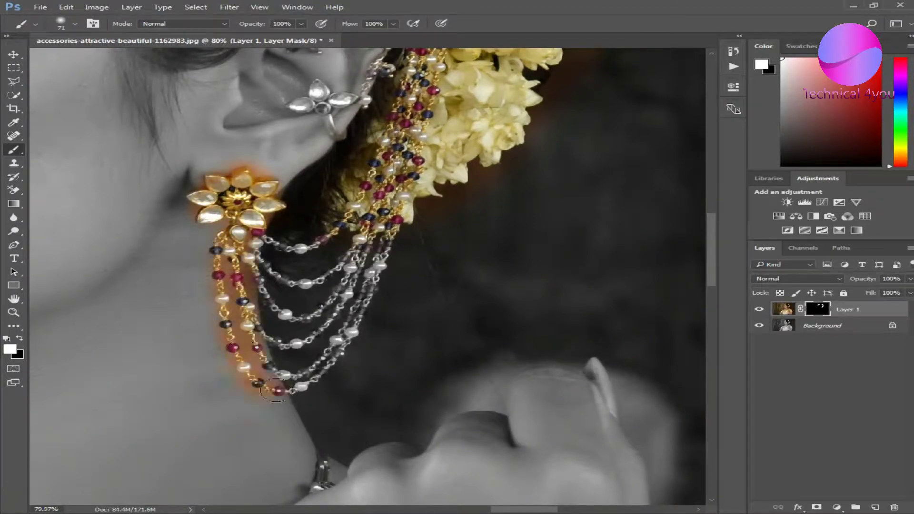
{"action": "left_click_drag", "start_coordinate": [361, 329], "coordinate": [338, 262]}
{"action": "left_click_drag", "start_coordinate": [266, 243], "coordinate": [328, 314]}
- Paint both halves of the necklace back to gold
{"action": "scroll", "coordinate": [295, 324], "scroll_direction": "down", "scroll_amount": 3}
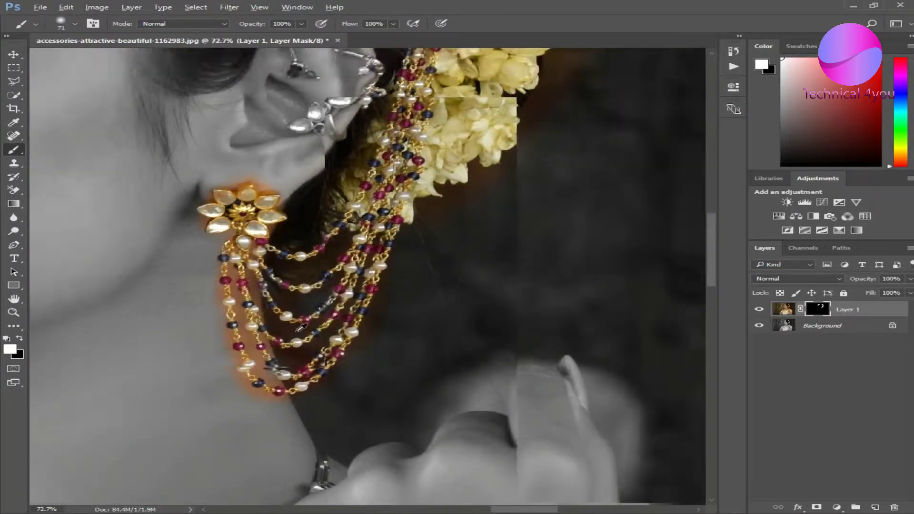
{"action": "scroll", "coordinate": [266, 341], "scroll_direction": "down", "scroll_amount": 2}
{"action": "scroll", "coordinate": [266, 342], "scroll_direction": "up", "scroll_amount": 2}
{"action": "left_click_drag", "start_coordinate": [62, 290], "coordinate": [166, 290]}
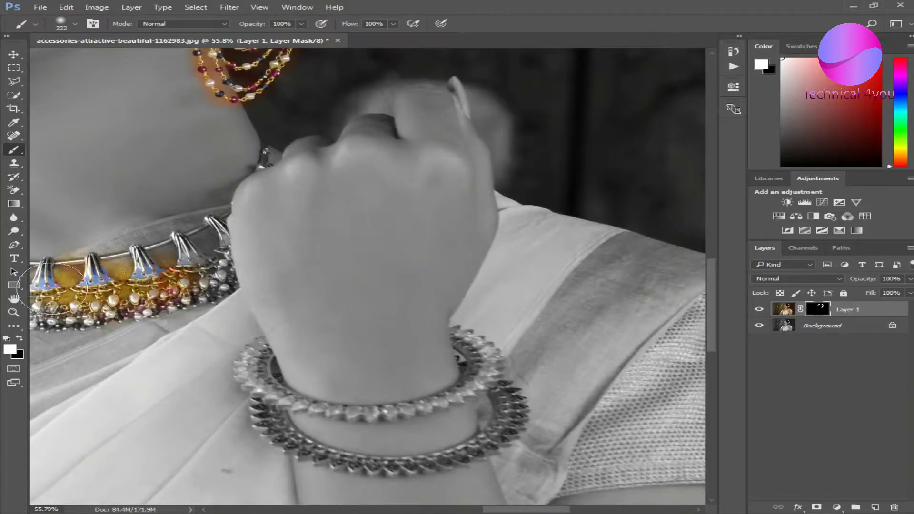
{"action": "scroll", "coordinate": [167, 290], "scroll_direction": "left", "scroll_amount": 5}
{"action": "mouse_move", "coordinate": [452, 285]}
{"action": "left_mouse_down"}
{"action": "mouse_move", "coordinate": [348, 286]}
{"action": "mouse_move", "coordinate": [266, 267]}
{"action": "mouse_move", "coordinate": [285, 186]}
{"action": "left_mouse_up"}
- Restore gold to the upper and lower wrist bracelets, undoing one stray stroke
{"action": "scroll", "coordinate": [453, 281], "scroll_direction": "down", "scroll_amount": 3}
{"action": "scroll", "coordinate": [428, 276], "scroll_direction": "down", "scroll_amount": 1}
{"action": "scroll", "coordinate": [381, 259], "scroll_direction": "up", "scroll_amount": 4}
{"action": "right_click", "coordinate": [377, 256], "text": "alt"}
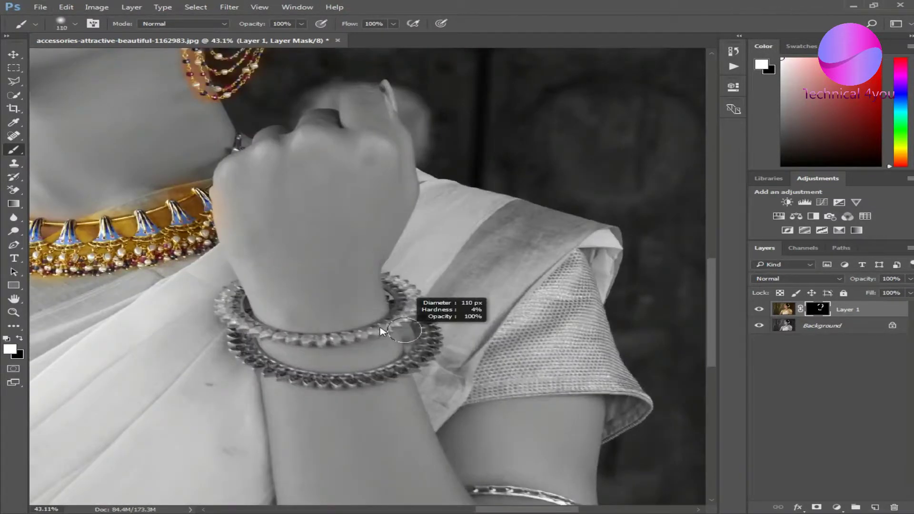
{"action": "mouse_move", "coordinate": [377, 256]}
{"action": "left_mouse_down"}
{"action": "mouse_move", "coordinate": [344, 336]}
{"action": "mouse_move", "coordinate": [170, 356]}
{"action": "mouse_move", "coordinate": [95, 289]}
{"action": "mouse_move", "coordinate": [164, 423]}
{"action": "left_mouse_up"}
{"action": "key", "text": "ctrl+alt+z"}
{"action": "key", "text": "ctrl+alt+z"}
{"action": "key", "text": "ctrl+alt+z"}
{"action": "mouse_move", "coordinate": [102, 278]}
{"action": "left_mouse_down"}
{"action": "mouse_move", "coordinate": [110, 305]}
{"action": "mouse_move", "coordinate": [409, 308]}
{"action": "left_mouse_up"}
{"action": "mouse_move", "coordinate": [125, 355]}
{"action": "left_mouse_down"}
{"action": "mouse_move", "coordinate": [119, 362]}
{"action": "mouse_move", "coordinate": [451, 383]}
{"action": "mouse_move", "coordinate": [295, 423]}
{"action": "mouse_move", "coordinate": [133, 367]}
{"action": "left_mouse_up"}
{"action": "scroll", "coordinate": [134, 368], "scroll_direction": "down", "scroll_amount": 5}
{"action": "scroll", "coordinate": [469, 433], "scroll_direction": "up", "scroll_amount": 6}
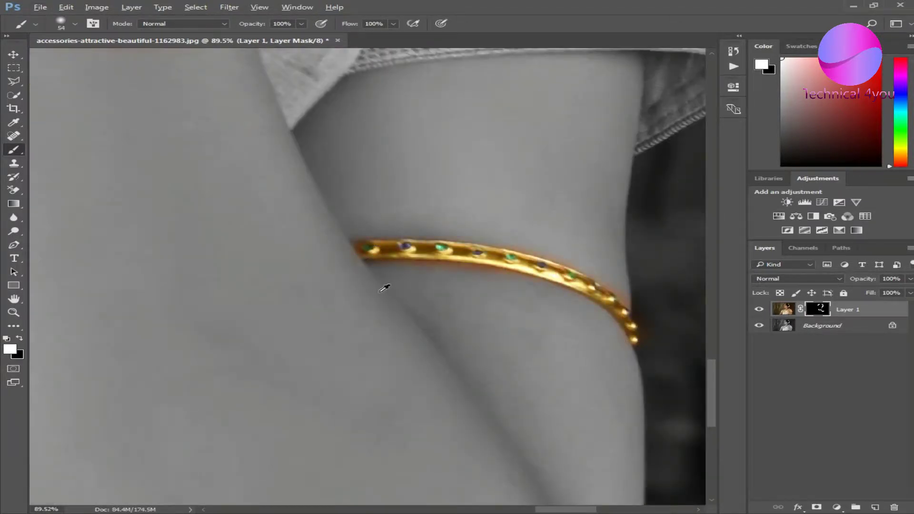
- With a smaller brush, reveal colour on the earring's petal, gem and stem
{"action": "scroll", "coordinate": [384, 287], "scroll_direction": "down", "scroll_amount": 3}
{"action": "scroll", "coordinate": [279, 381], "scroll_direction": "down", "scroll_amount": 2}
{"action": "scroll", "coordinate": [205, 367], "scroll_direction": "up", "scroll_amount": 5}
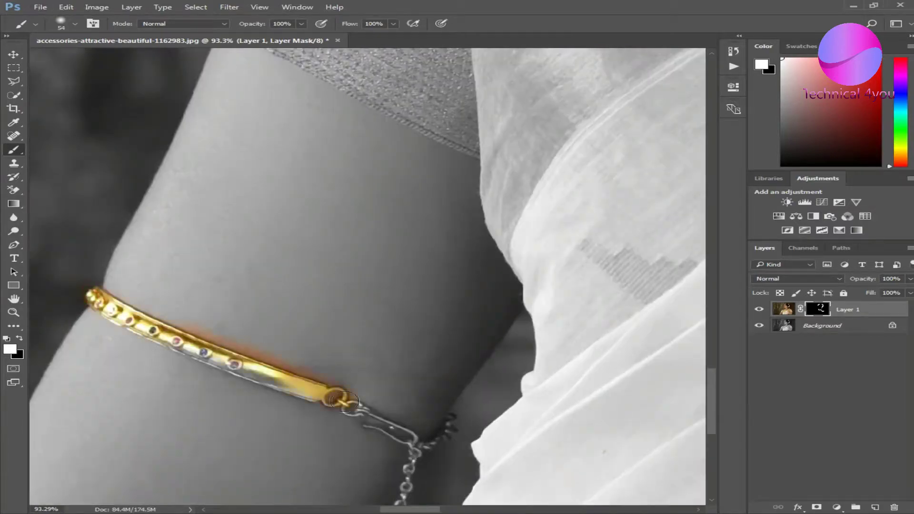
{"action": "scroll", "coordinate": [398, 500], "scroll_direction": "down", "scroll_amount": 3}
{"action": "scroll", "coordinate": [496, 394], "scroll_direction": "down", "scroll_amount": 2}
{"action": "scroll", "coordinate": [425, 111], "scroll_direction": "up", "scroll_amount": 5}
{"action": "key", "text": "bracketleft"}
{"action": "key", "text": "bracketleft"}
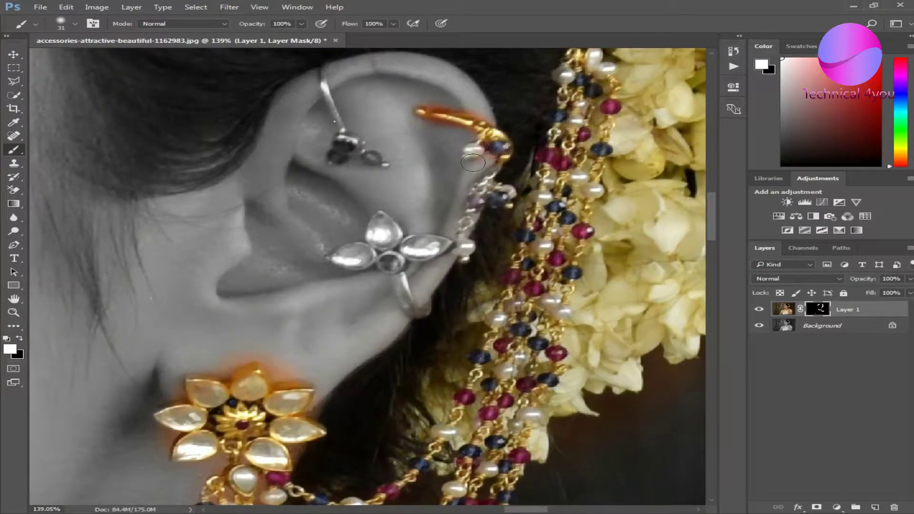
{"action": "left_click_drag", "start_coordinate": [359, 253], "coordinate": [411, 299]}
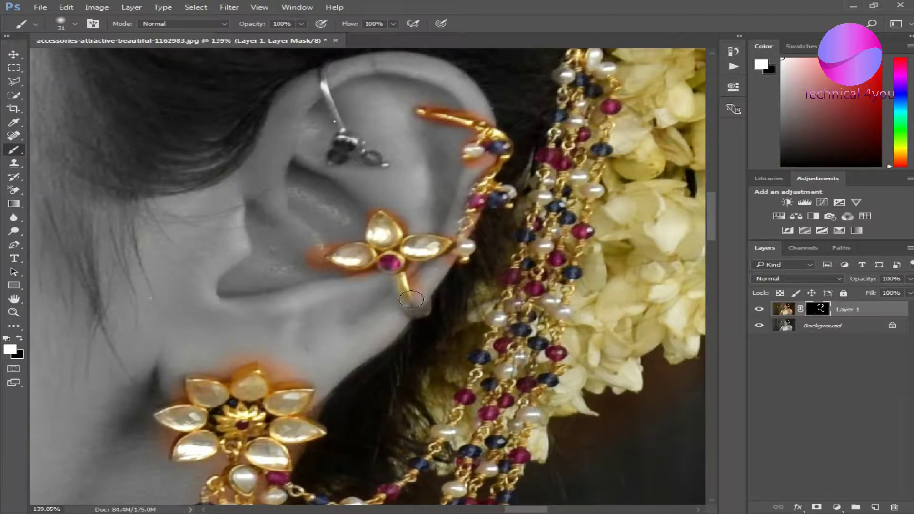
- Reveal the gold nose ring and the red forehead bindi
{"action": "scroll", "coordinate": [335, 157], "scroll_direction": "down", "scroll_amount": 3}
{"action": "scroll", "coordinate": [334, 157], "scroll_direction": "down", "scroll_amount": 2}
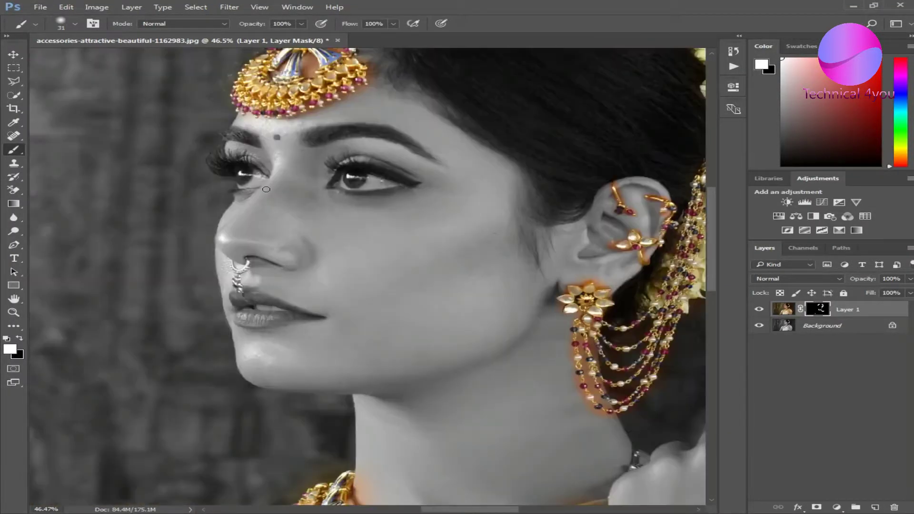
{"action": "scroll", "coordinate": [255, 245], "scroll_direction": "up", "scroll_amount": 4}
{"action": "scroll", "coordinate": [256, 246], "scroll_direction": "up", "scroll_amount": 2}
{"action": "left_click_drag", "start_coordinate": [256, 241], "coordinate": [261, 265]}
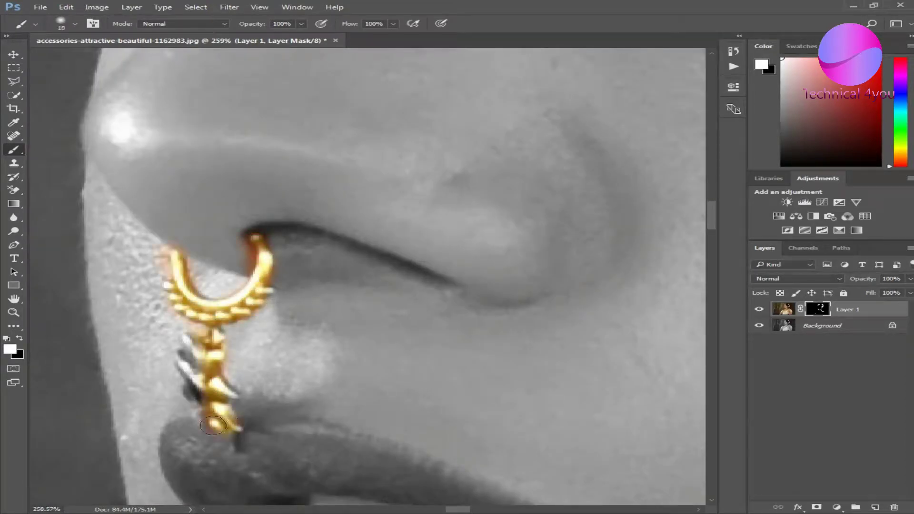
{"action": "scroll", "coordinate": [224, 402], "scroll_direction": "down", "scroll_amount": 4}
{"action": "scroll", "coordinate": [370, 155], "scroll_direction": "up", "scroll_amount": 4}
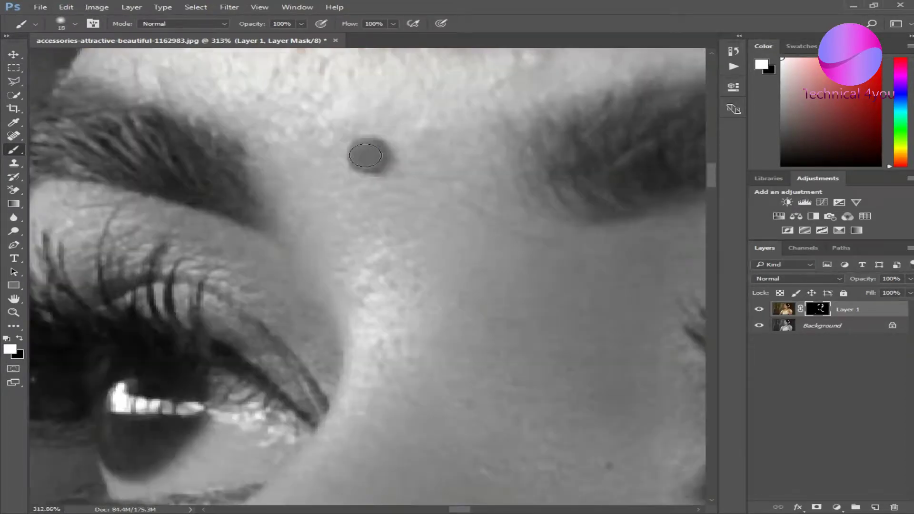
{"action": "left_click_drag", "start_coordinate": [369, 155], "coordinate": [371, 160]}
{"action": "scroll", "coordinate": [372, 160], "scroll_direction": "down", "scroll_amount": 3}
{"action": "scroll", "coordinate": [372, 160], "scroll_direction": "down", "scroll_amount": 2}
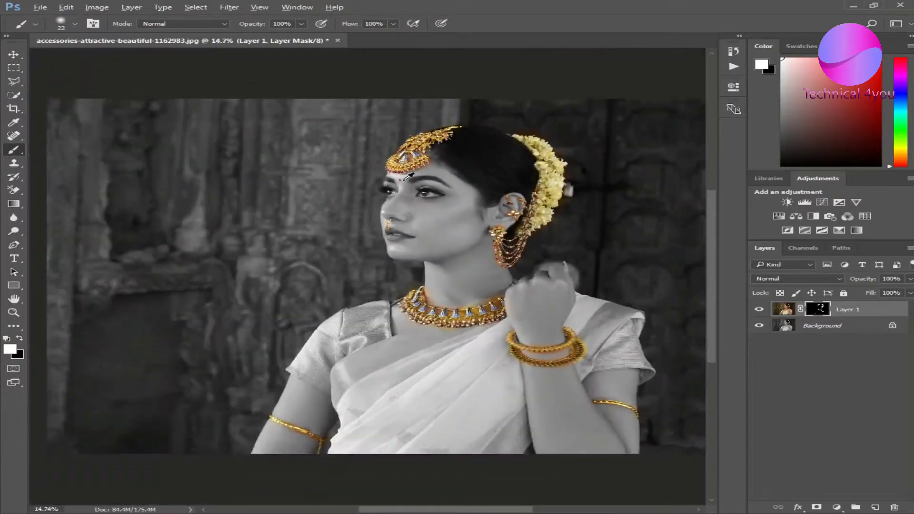
- Reveal colour on the gold chain near the neck
{"action": "scroll", "coordinate": [439, 298], "scroll_direction": "up", "scroll_amount": 4}
{"action": "left_click_drag", "start_coordinate": [439, 298], "coordinate": [437, 297]}
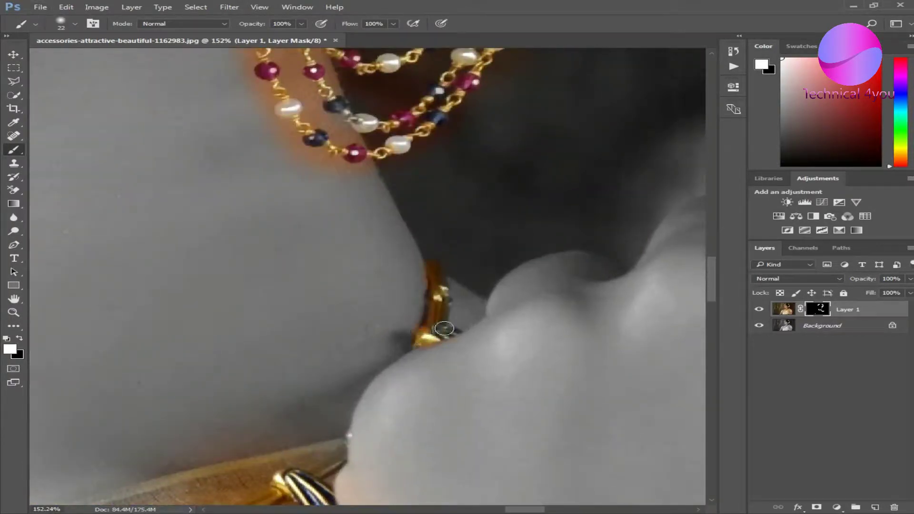
{"action": "scroll", "coordinate": [434, 256], "scroll_direction": "down", "scroll_amount": 3}
{"action": "scroll", "coordinate": [428, 267], "scroll_direction": "down", "scroll_amount": 3}
{"action": "scroll", "coordinate": [426, 276], "scroll_direction": "down", "scroll_amount": 1}
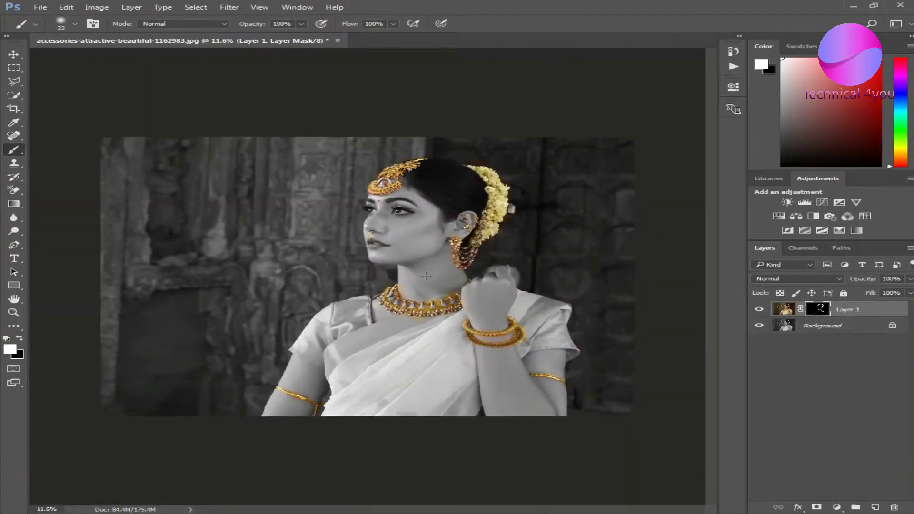
{"action": "scroll", "coordinate": [371, 208], "scroll_direction": "up", "scroll_amount": 4}
{"action": "scroll", "coordinate": [343, 171], "scroll_direction": "up", "scroll_amount": 3}
{"action": "scroll", "coordinate": [329, 160], "scroll_direction": "up", "scroll_amount": 1}
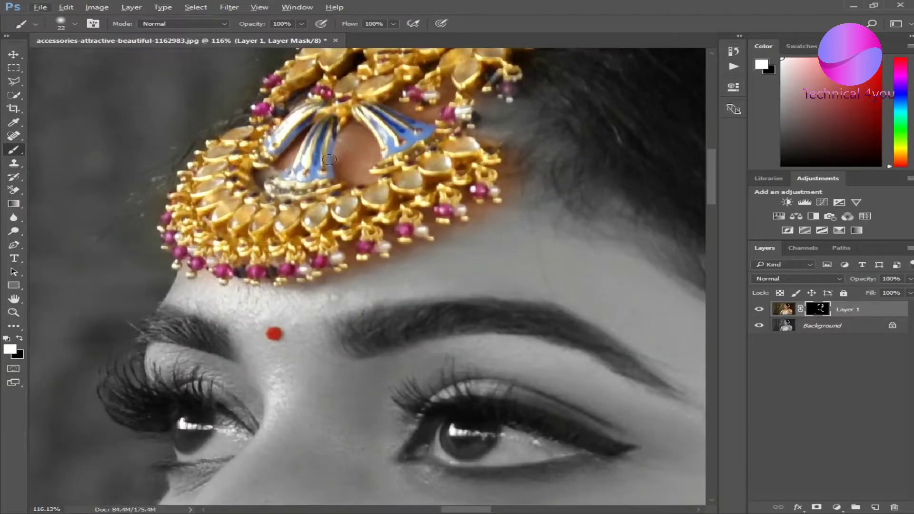
- Paint black on the mask to grey the ornament's centre stone and skin along the blue fan
{"action": "left_click", "coordinate": [19, 339]}
{"action": "scroll", "coordinate": [330, 168], "scroll_direction": "up", "scroll_amount": 1}
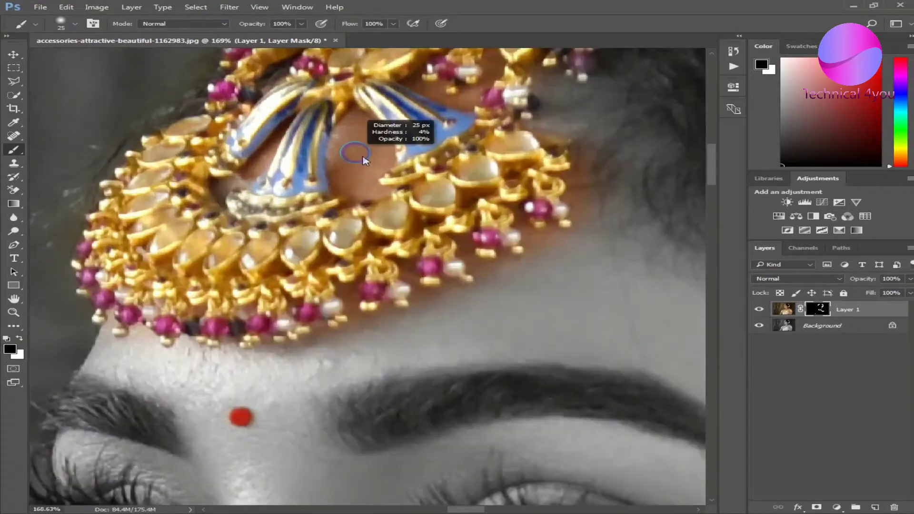
{"action": "scroll", "coordinate": [334, 162], "scroll_direction": "up", "scroll_amount": 2}
{"action": "left_click_drag", "start_coordinate": [342, 214], "coordinate": [357, 98]}
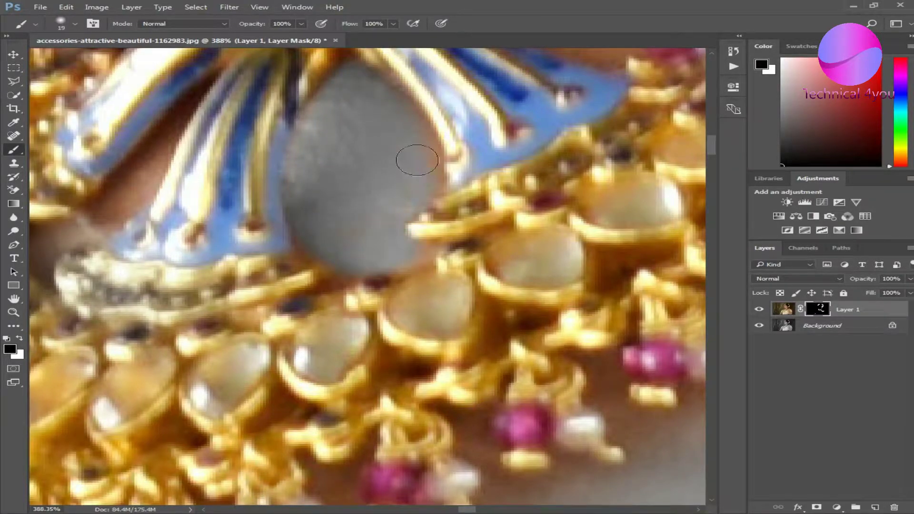
{"action": "scroll", "coordinate": [302, 187], "scroll_direction": "up", "scroll_amount": 2}
{"action": "left_click_drag", "start_coordinate": [448, 209], "coordinate": [438, 206]}
{"action": "left_click_drag", "start_coordinate": [500, 92], "coordinate": [434, 181]}
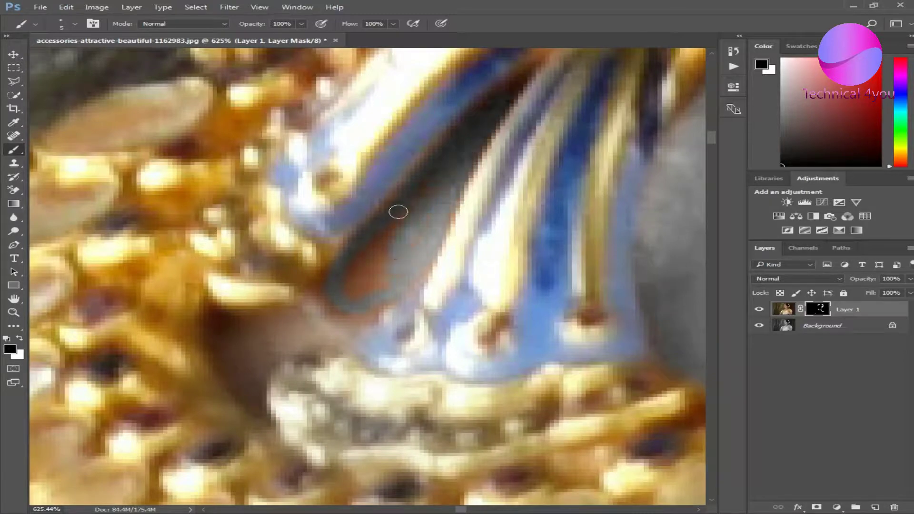
{"action": "scroll", "coordinate": [447, 221], "scroll_direction": "down", "scroll_amount": 2}
{"action": "mouse_move", "coordinate": [377, 241]}
{"action": "left_mouse_down"}
{"action": "mouse_move", "coordinate": [321, 236]}
{"action": "mouse_move", "coordinate": [319, 257]}
{"action": "mouse_move", "coordinate": [232, 259]}
{"action": "mouse_move", "coordinate": [254, 320]}
{"action": "left_mouse_up"}
- Grey out stray coloured patches and brown skin beside, between and below the gold beads
{"action": "key", "text": "x"}
{"action": "key", "text": "x"}
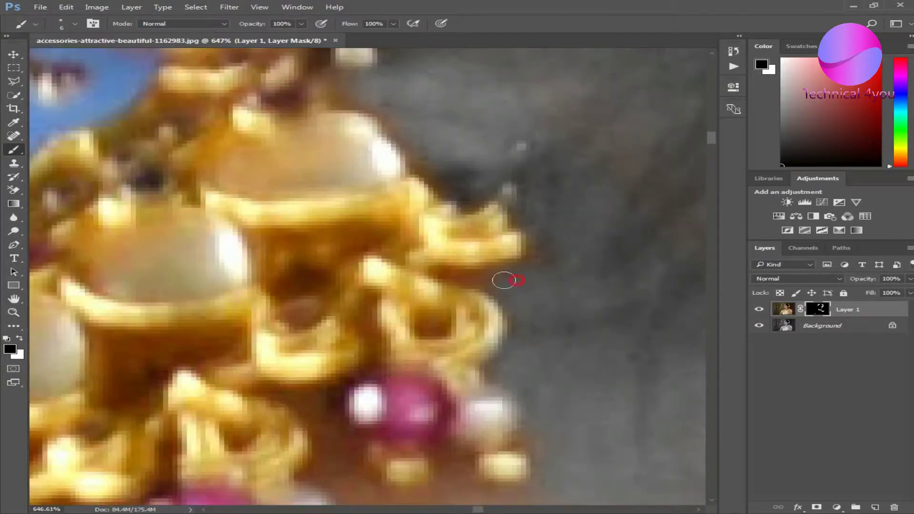
{"action": "left_click_drag", "start_coordinate": [504, 281], "coordinate": [452, 275]}
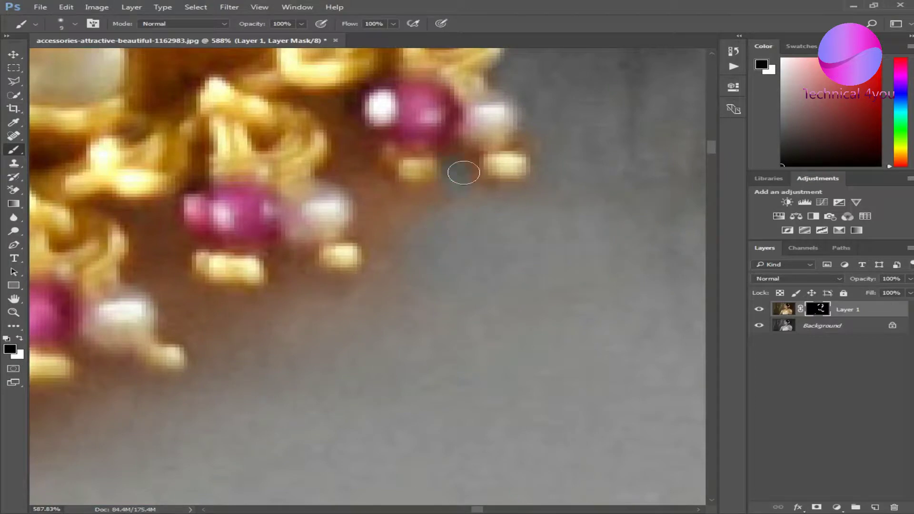
{"action": "left_click_drag", "start_coordinate": [460, 173], "coordinate": [556, 147]}
{"action": "mouse_move", "coordinate": [375, 185]}
{"action": "left_mouse_down"}
{"action": "mouse_move", "coordinate": [335, 106]}
{"action": "mouse_move", "coordinate": [367, 229]}
{"action": "left_mouse_up"}
{"action": "mouse_move", "coordinate": [391, 280]}
{"action": "left_mouse_down"}
{"action": "mouse_move", "coordinate": [285, 306]}
{"action": "mouse_move", "coordinate": [469, 351]}
{"action": "left_mouse_up"}
{"action": "scroll", "coordinate": [174, 267], "scroll_direction": "down", "scroll_amount": 5}
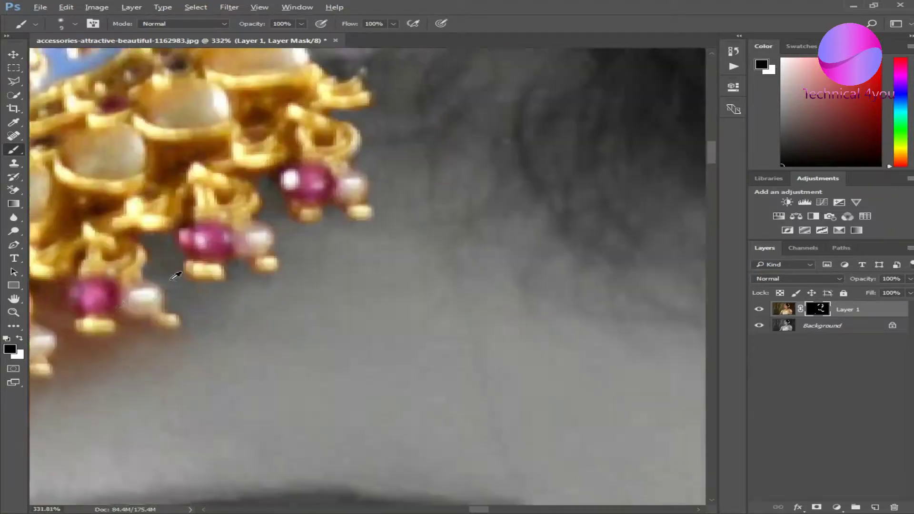
{"action": "scroll", "coordinate": [403, 339], "scroll_direction": "up", "scroll_amount": 2}
- With a smaller black brush, grey out skin showing between the ornament's beads
{"action": "key", "text": "bracketright"}
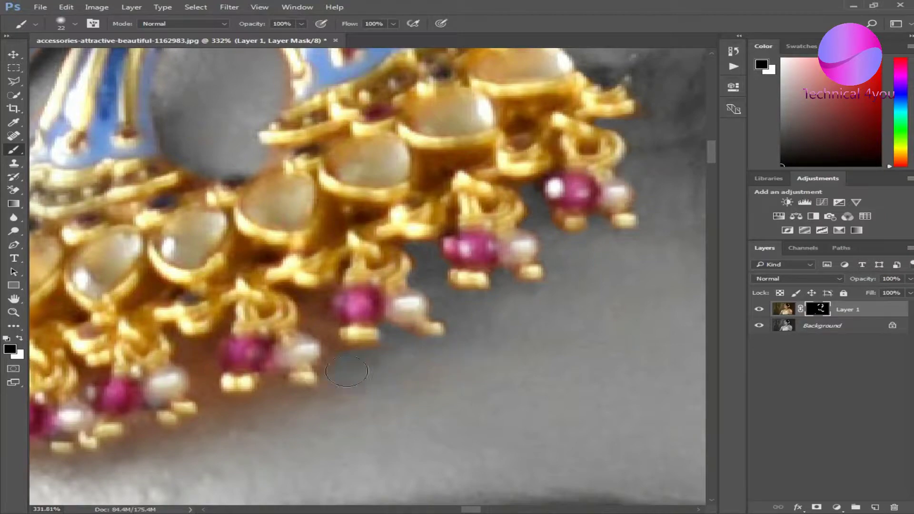
{"action": "scroll", "coordinate": [265, 414], "scroll_direction": "down", "scroll_amount": 2}
{"action": "scroll", "coordinate": [235, 420], "scroll_direction": "up", "scroll_amount": 3}
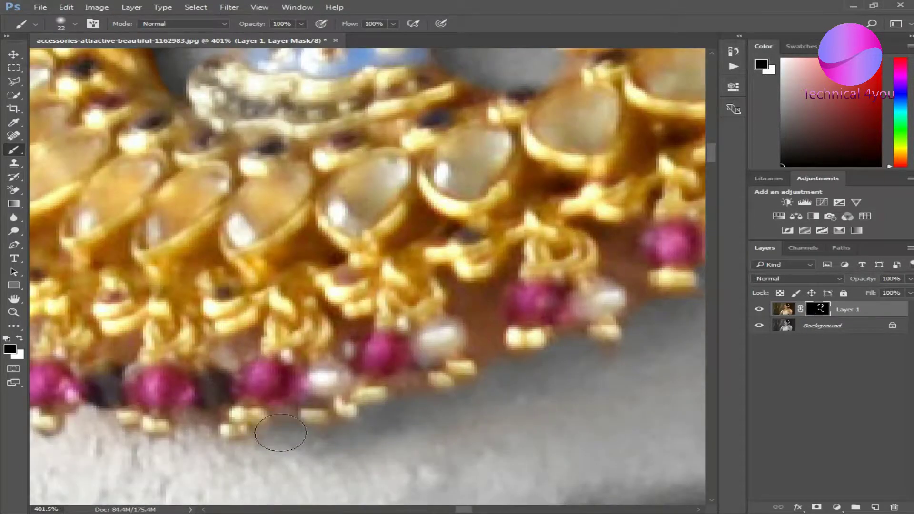
{"action": "scroll", "coordinate": [281, 435], "scroll_direction": "up", "scroll_amount": 1}
{"action": "scroll", "coordinate": [274, 406], "scroll_direction": "down", "scroll_amount": 4}
{"action": "scroll", "coordinate": [337, 266], "scroll_direction": "up", "scroll_amount": 3}
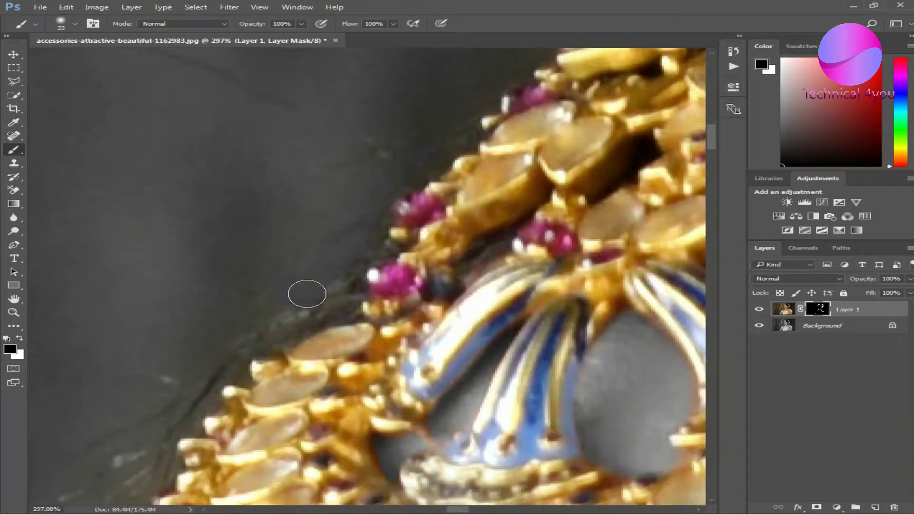
{"action": "key", "text": "x"}
{"action": "key", "text": "bracketleft"}
{"action": "scroll", "coordinate": [429, 310], "scroll_direction": "up", "scroll_amount": 2}
{"action": "key", "text": "x"}
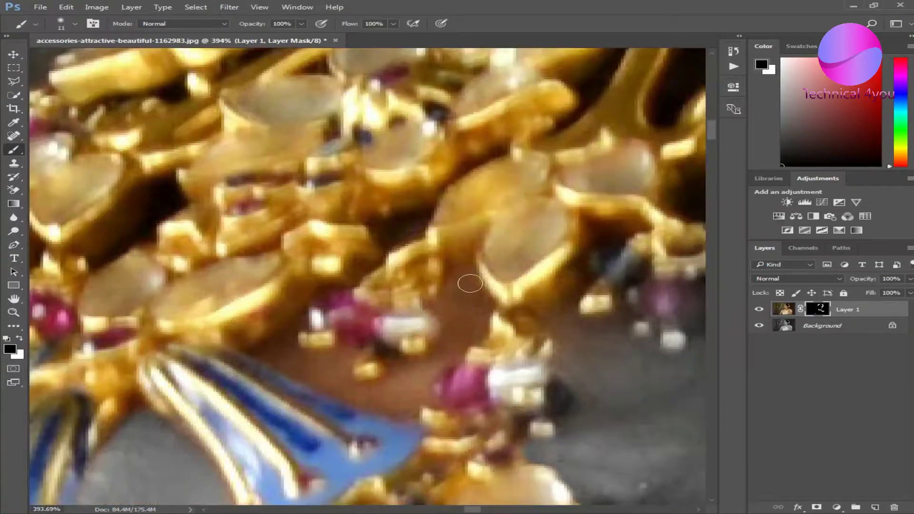
{"action": "left_click_drag", "start_coordinate": [417, 365], "coordinate": [344, 353]}
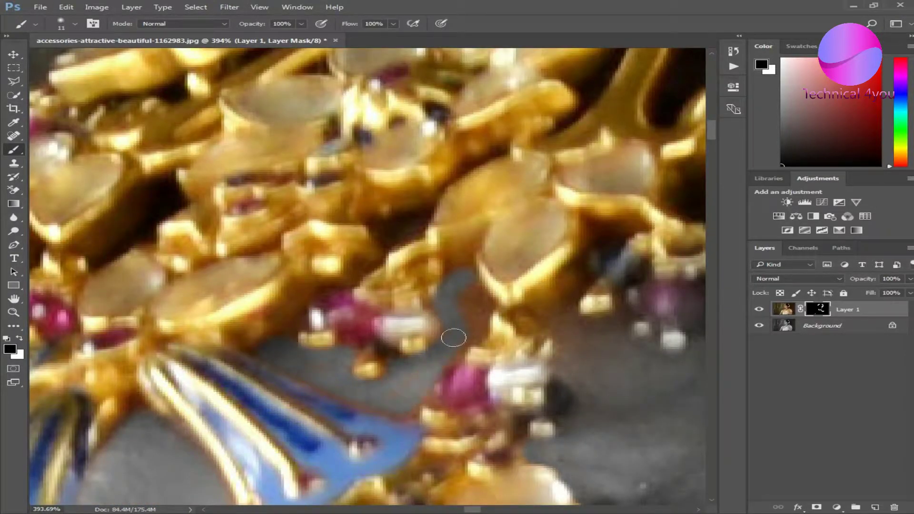
- Enlarge the black brush to about 47 px and review the tidied ornament edges
{"action": "scroll", "coordinate": [577, 333], "scroll_direction": "up", "scroll_amount": 1}
{"action": "scroll", "coordinate": [612, 321], "scroll_direction": "up", "scroll_amount": 1}
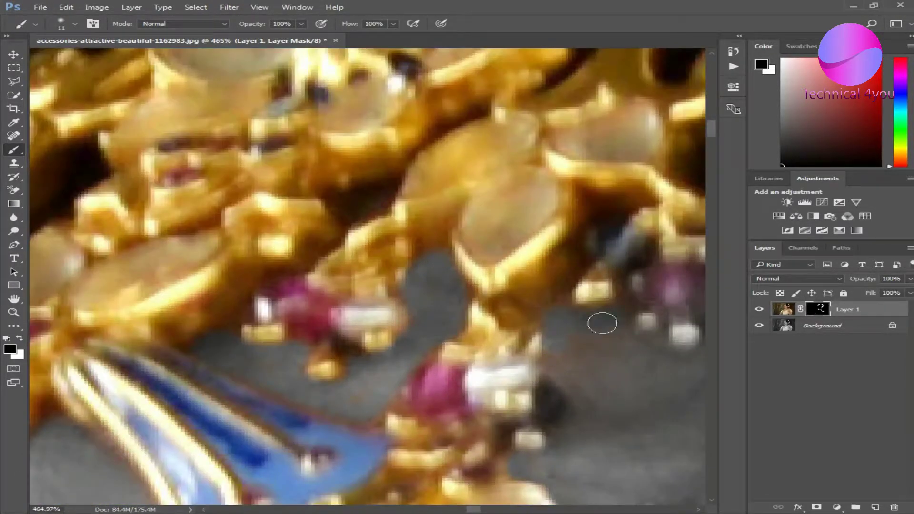
{"action": "scroll", "coordinate": [595, 350], "scroll_direction": "down", "scroll_amount": 1}
{"action": "scroll", "coordinate": [595, 350], "scroll_direction": "down", "scroll_amount": 3}
{"action": "scroll", "coordinate": [605, 333], "scroll_direction": "up", "scroll_amount": 2}
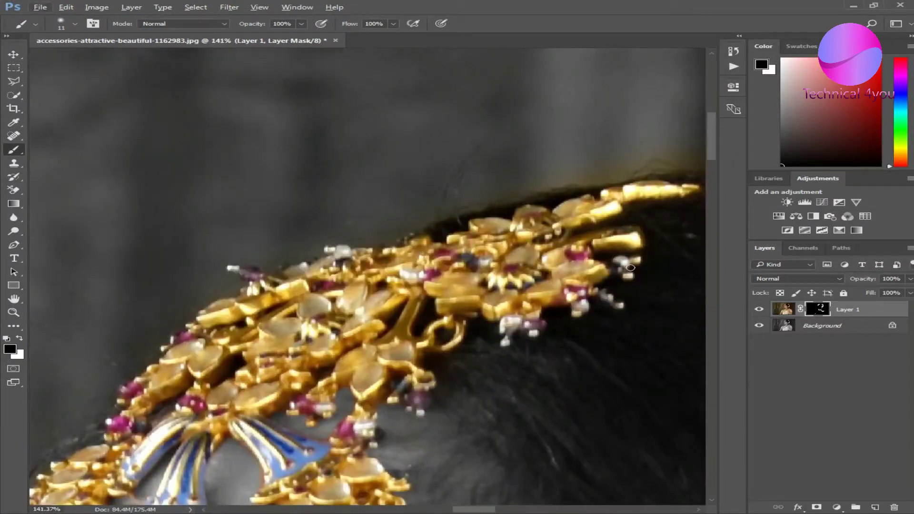
{"action": "scroll", "coordinate": [614, 328], "scroll_direction": "up", "scroll_amount": 1}
{"action": "key", "text": "x"}
{"action": "key", "text": "x"}
{"action": "key", "text": "x"}
{"action": "scroll", "coordinate": [619, 295], "scroll_direction": "right", "scroll_amount": 4}
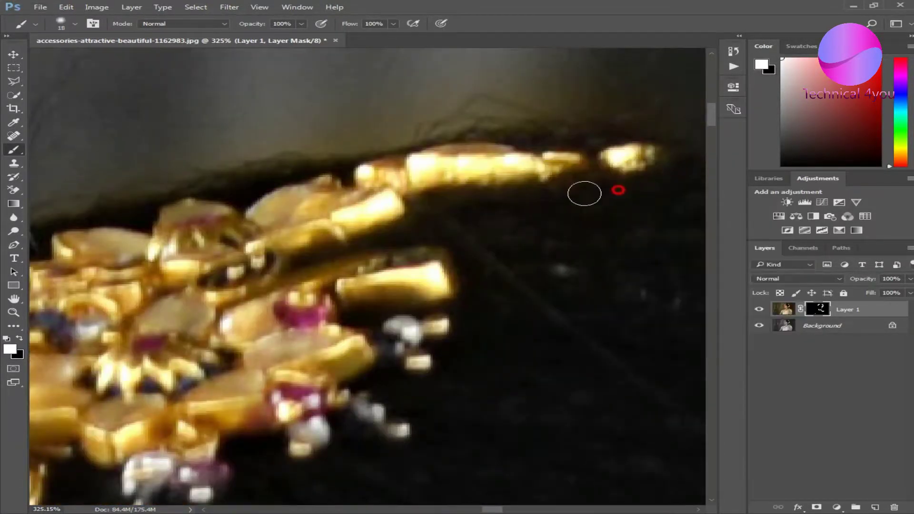
{"action": "key", "text": "x"}
{"action": "left_click_drag", "start_coordinate": [643, 92], "coordinate": [688, 108]}
{"action": "scroll", "coordinate": [371, 138], "scroll_direction": "left", "scroll_amount": 6}
{"action": "key", "text": "x"}
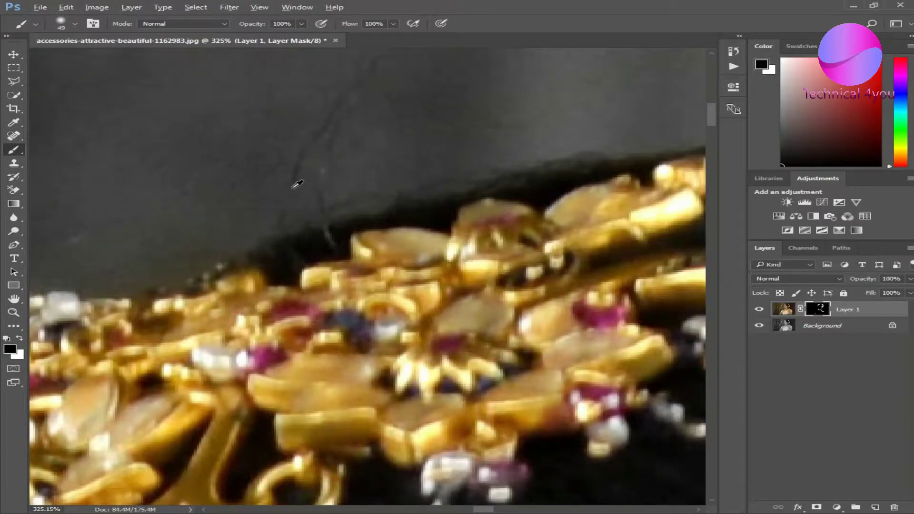
{"action": "scroll", "coordinate": [236, 301], "scroll_direction": "down", "scroll_amount": 3}
{"action": "scroll", "coordinate": [236, 302], "scroll_direction": "down", "scroll_amount": 3}
{"action": "scroll", "coordinate": [313, 118], "scroll_direction": "up", "scroll_amount": 4}
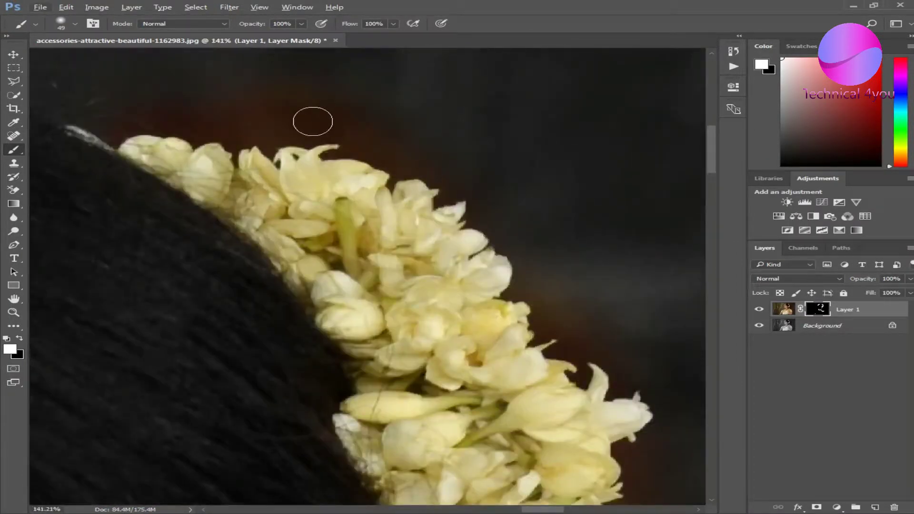
- Paint black with a tiny brush to grey out the brown gaps between the hair-flower petals
{"action": "key", "text": "x"}
{"action": "left_click_drag", "start_coordinate": [312, 119], "coordinate": [336, 113]}
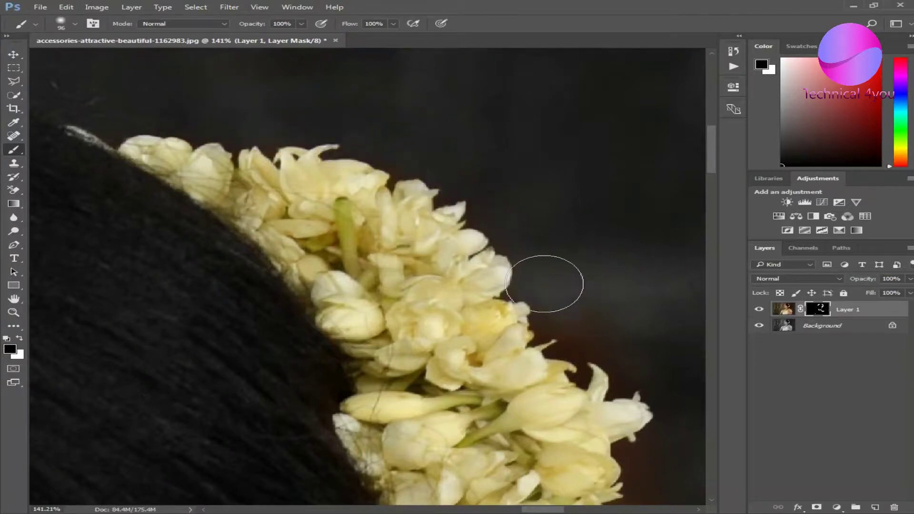
{"action": "scroll", "coordinate": [473, 350], "scroll_direction": "down", "scroll_amount": 2}
{"action": "scroll", "coordinate": [472, 350], "scroll_direction": "right", "scroll_amount": 4}
{"action": "scroll", "coordinate": [472, 351], "scroll_direction": "down", "scroll_amount": 2}
{"action": "scroll", "coordinate": [443, 286], "scroll_direction": "up", "scroll_amount": 4}
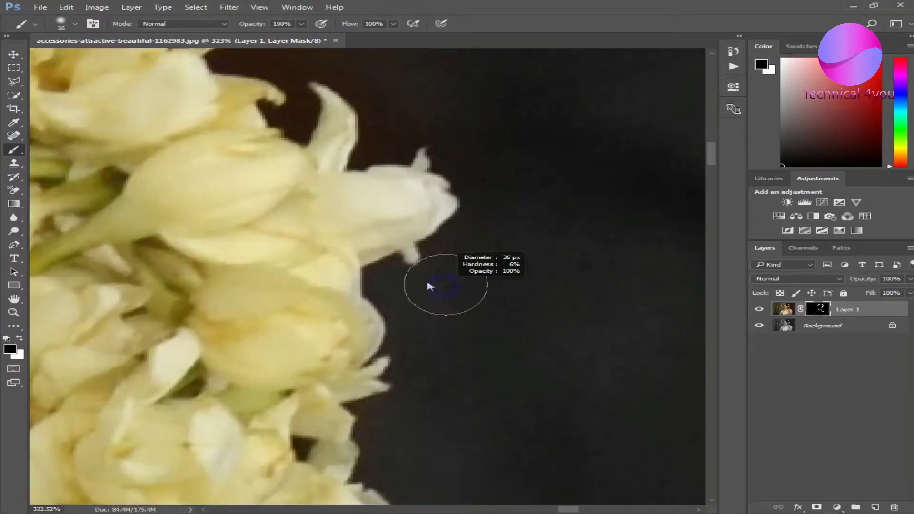
{"action": "left_click_drag", "start_coordinate": [443, 285], "coordinate": [419, 285]}
{"action": "scroll", "coordinate": [221, 76], "scroll_direction": "up", "scroll_amount": 3}
{"action": "left_click_drag", "start_coordinate": [190, 102], "coordinate": [170, 116]}
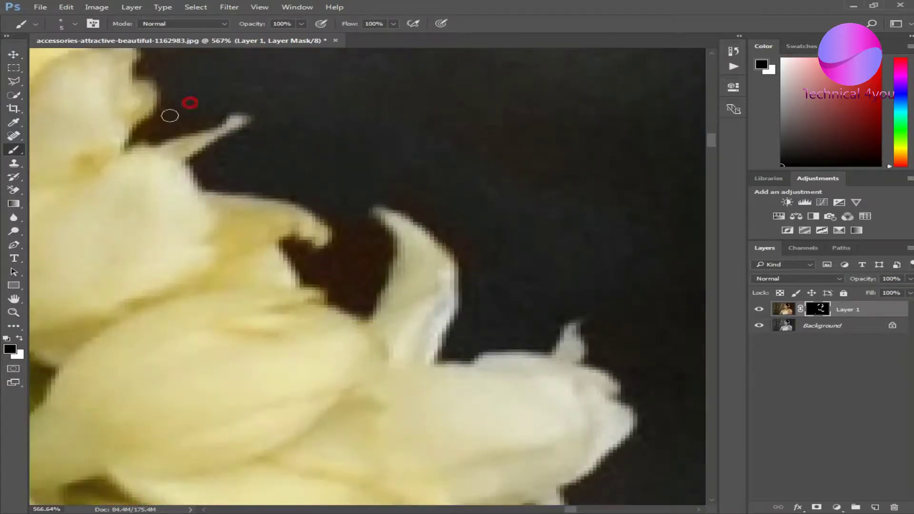
{"action": "left_click_drag", "start_coordinate": [350, 248], "coordinate": [369, 247]}
{"action": "left_click_drag", "start_coordinate": [306, 259], "coordinate": [332, 261]}
{"action": "scroll", "coordinate": [501, 253], "scroll_direction": "down", "scroll_amount": 3}
- Touch up the jasmine garland edges with a ~27 px brush, alternating restoring and removing colour
{"action": "key", "text": "x"}
{"action": "left_click_drag", "start_coordinate": [418, 346], "coordinate": [387, 329]}
{"action": "key", "text": "x"}
{"action": "scroll", "coordinate": [270, 257], "scroll_direction": "down", "scroll_amount": 3}
{"action": "scroll", "coordinate": [286, 214], "scroll_direction": "up", "scroll_amount": 3}
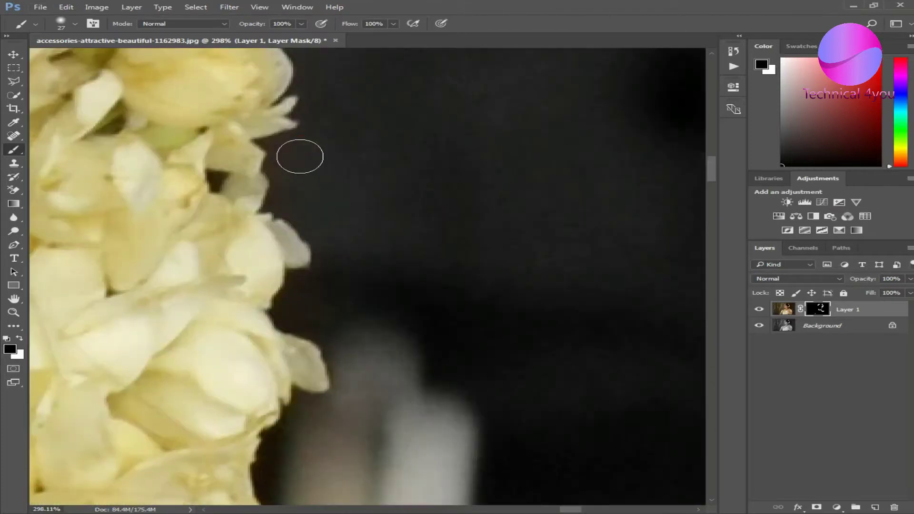
{"action": "scroll", "coordinate": [286, 147], "scroll_direction": "down", "scroll_amount": 1}
{"action": "scroll", "coordinate": [298, 242], "scroll_direction": "down", "scroll_amount": 3}
{"action": "left_click_drag", "start_coordinate": [401, 267], "coordinate": [433, 277]}
- Pan and zoom across the garland and ear chains to inspect the cleaned-up edges
{"action": "scroll", "coordinate": [404, 212], "scroll_direction": "down", "scroll_amount": 2}
{"action": "scroll", "coordinate": [298, 311], "scroll_direction": "down", "scroll_amount": 2}
{"action": "scroll", "coordinate": [284, 317], "scroll_direction": "down", "scroll_amount": 2}
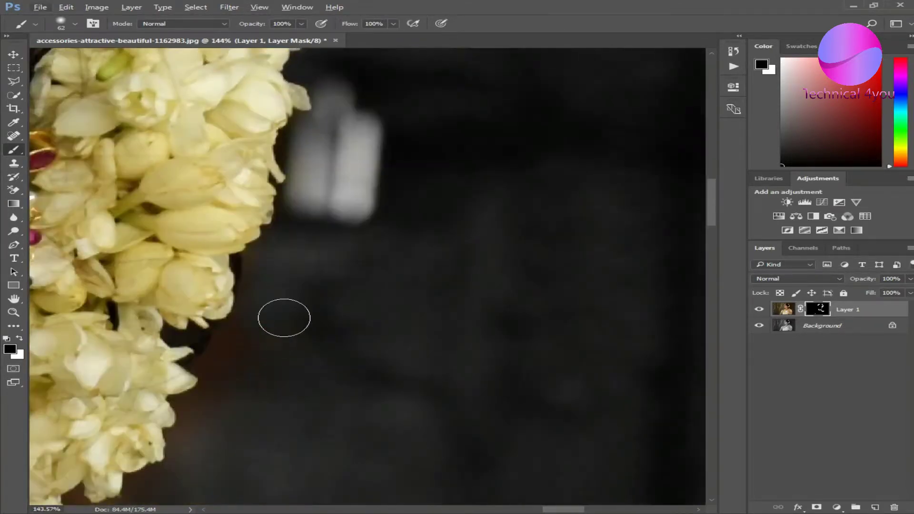
{"action": "scroll", "coordinate": [200, 292], "scroll_direction": "down", "scroll_amount": 3}
{"action": "scroll", "coordinate": [256, 384], "scroll_direction": "left", "scroll_amount": 3}
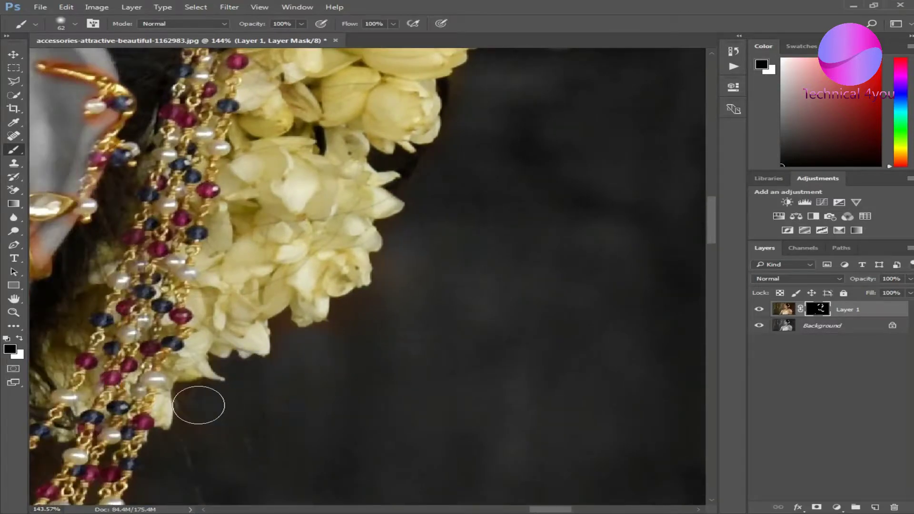
{"action": "scroll", "coordinate": [408, 262], "scroll_direction": "up", "scroll_amount": 5}
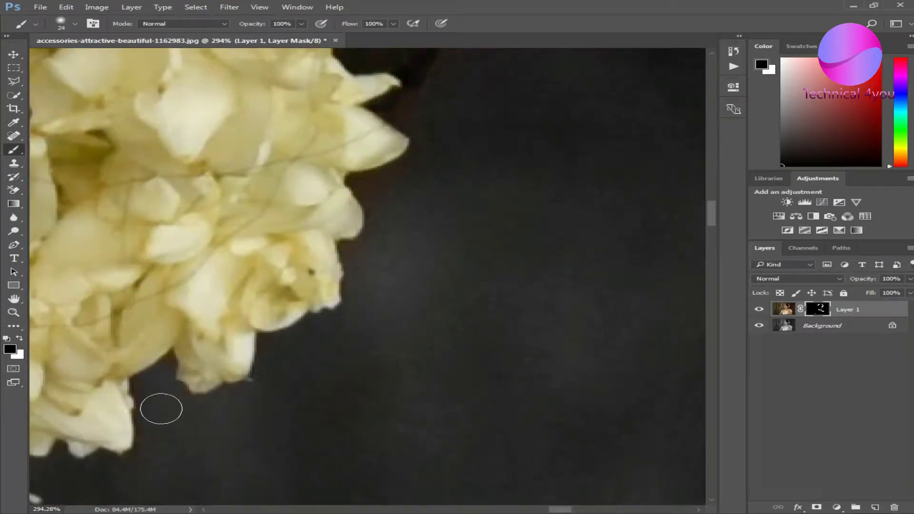
{"action": "scroll", "coordinate": [161, 362], "scroll_direction": "down", "scroll_amount": 2}
{"action": "scroll", "coordinate": [198, 317], "scroll_direction": "left", "scroll_amount": 2}
{"action": "scroll", "coordinate": [159, 361], "scroll_direction": "left", "scroll_amount": 2}
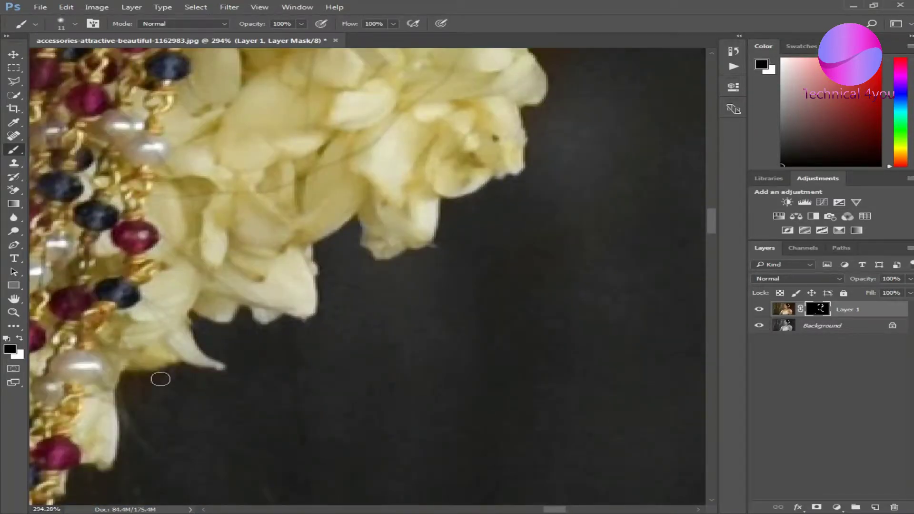
{"action": "scroll", "coordinate": [194, 379], "scroll_direction": "down", "scroll_amount": 5}
{"action": "scroll", "coordinate": [445, 92], "scroll_direction": "up", "scroll_amount": 4}
{"action": "scroll", "coordinate": [450, 158], "scroll_direction": "up", "scroll_amount": 1}
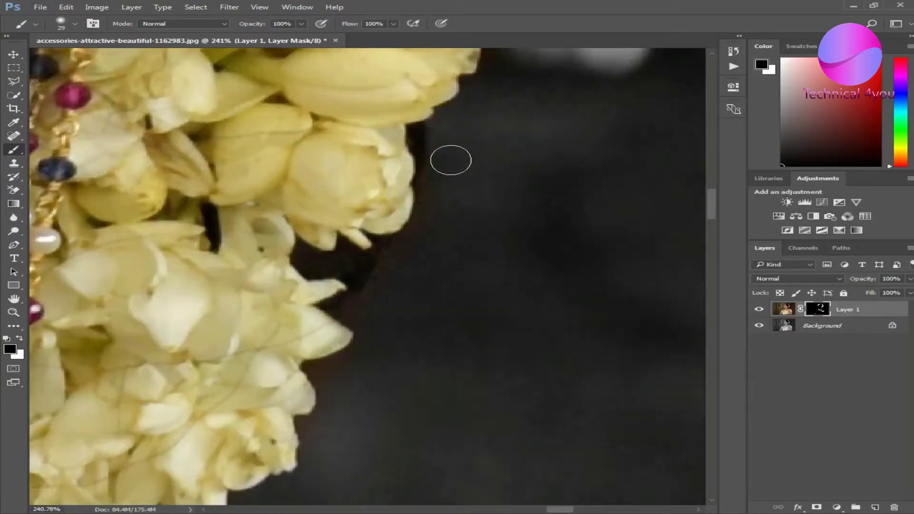
{"action": "scroll", "coordinate": [343, 266], "scroll_direction": "down", "scroll_amount": 2}
{"action": "scroll", "coordinate": [341, 273], "scroll_direction": "down", "scroll_amount": 1}
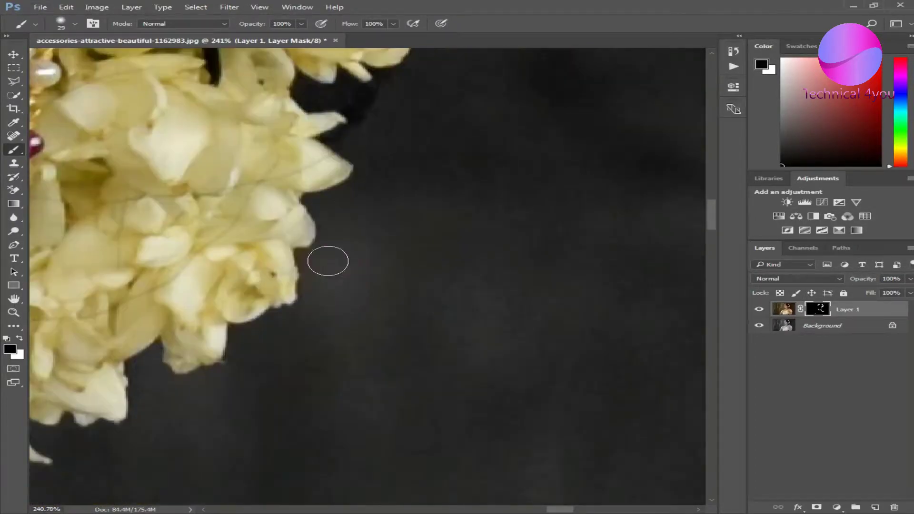
{"action": "scroll", "coordinate": [286, 310], "scroll_direction": "down", "scroll_amount": 2}
{"action": "scroll", "coordinate": [288, 310], "scroll_direction": "up", "scroll_amount": 3}
{"action": "scroll", "coordinate": [306, 231], "scroll_direction": "up", "scroll_amount": 2}
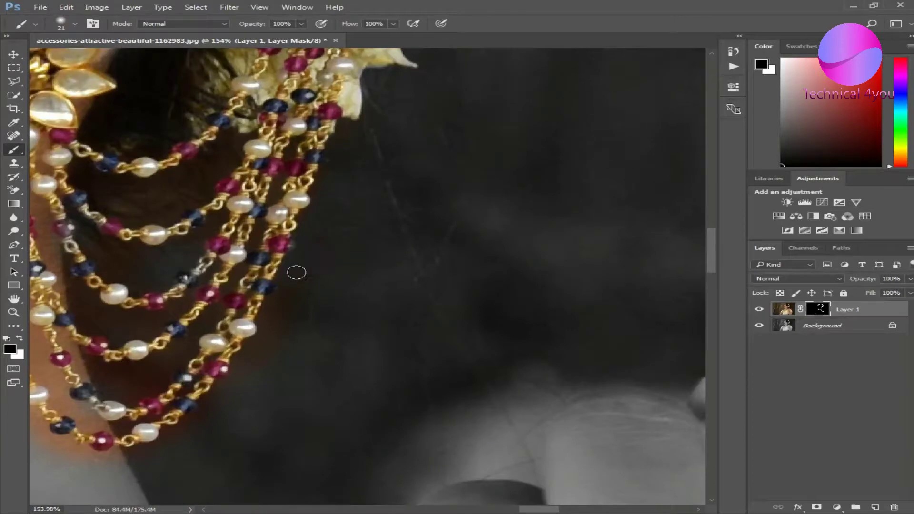
- Grey out the skin between the earring's bead chains with an 18 px black brush
{"action": "scroll", "coordinate": [200, 439], "scroll_direction": "left", "scroll_amount": 5}
{"action": "left_click_drag", "start_coordinate": [167, 256], "coordinate": [199, 291]}
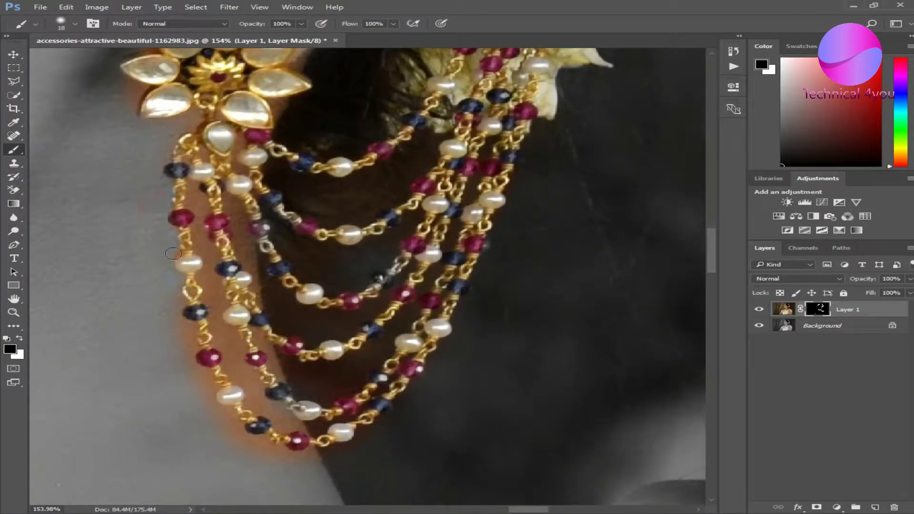
{"action": "scroll", "coordinate": [173, 322], "scroll_direction": "up", "scroll_amount": 3}
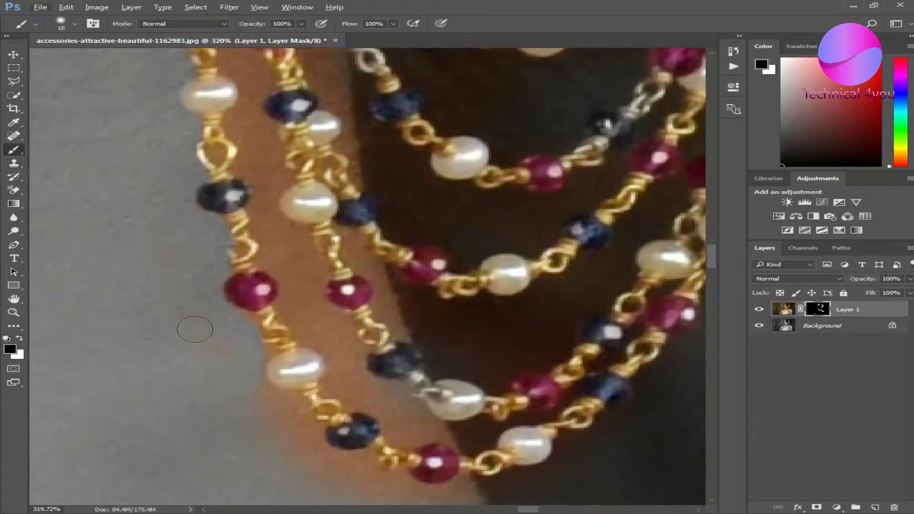
{"action": "scroll", "coordinate": [305, 437], "scroll_direction": "down", "scroll_amount": 3}
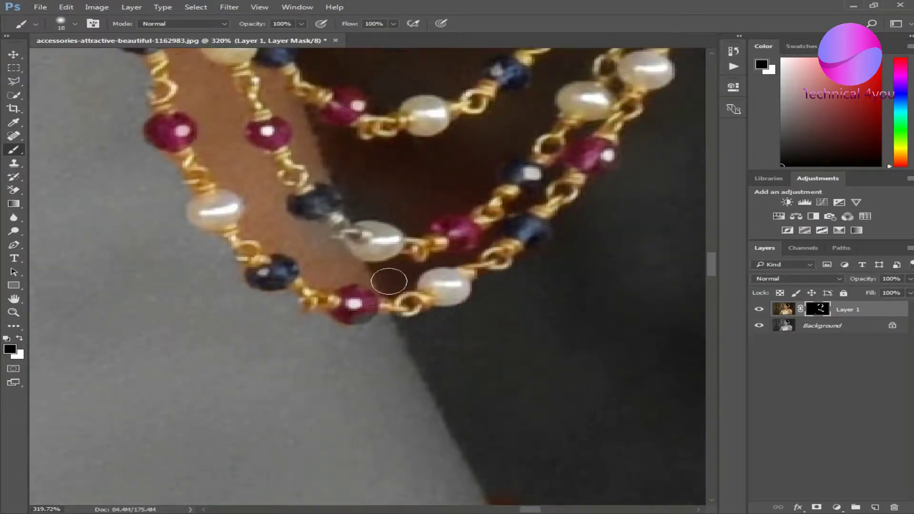
{"action": "left_click_drag", "start_coordinate": [333, 267], "coordinate": [217, 163]}
{"action": "scroll", "coordinate": [275, 212], "scroll_direction": "up", "scroll_amount": 1}
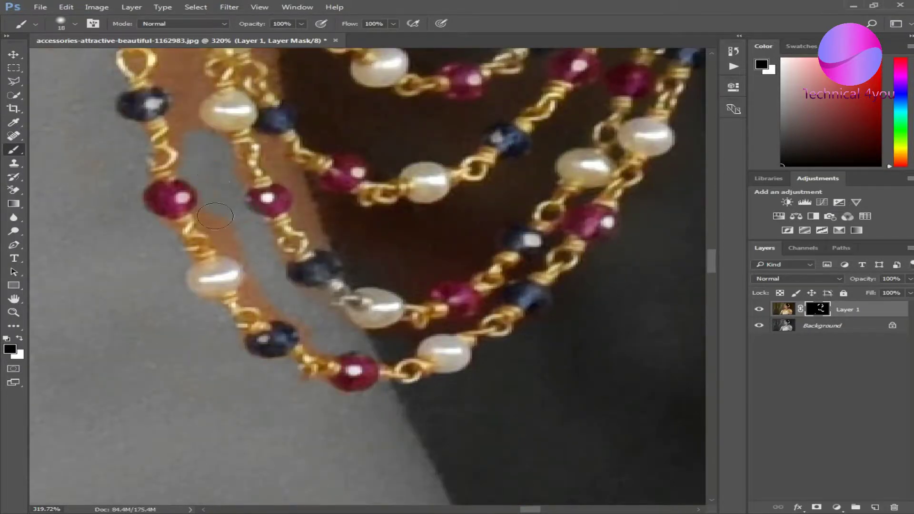
- Zoom in on the earring with a 10 px brush, toggling between restoring and removing colour
{"action": "key", "text": "bracketleft"}
{"action": "key", "text": "bracketleft"}
{"action": "key", "text": "x"}
{"action": "key", "text": "x"}
{"action": "scroll", "coordinate": [271, 327], "scroll_direction": "up", "scroll_amount": 2}
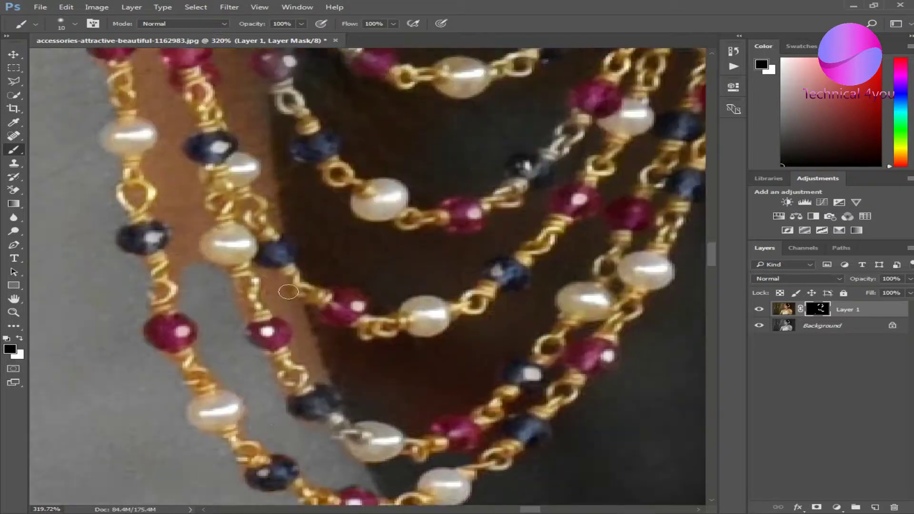
{"action": "scroll", "coordinate": [139, 262], "scroll_direction": "up", "scroll_amount": 1}
{"action": "scroll", "coordinate": [193, 262], "scroll_direction": "up", "scroll_amount": 2}
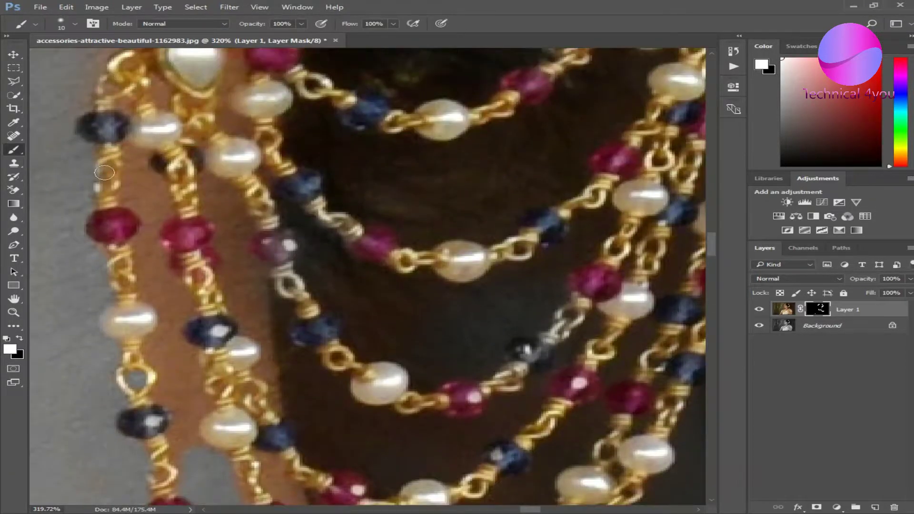
{"action": "scroll", "coordinate": [140, 237], "scroll_direction": "up", "scroll_amount": 1}
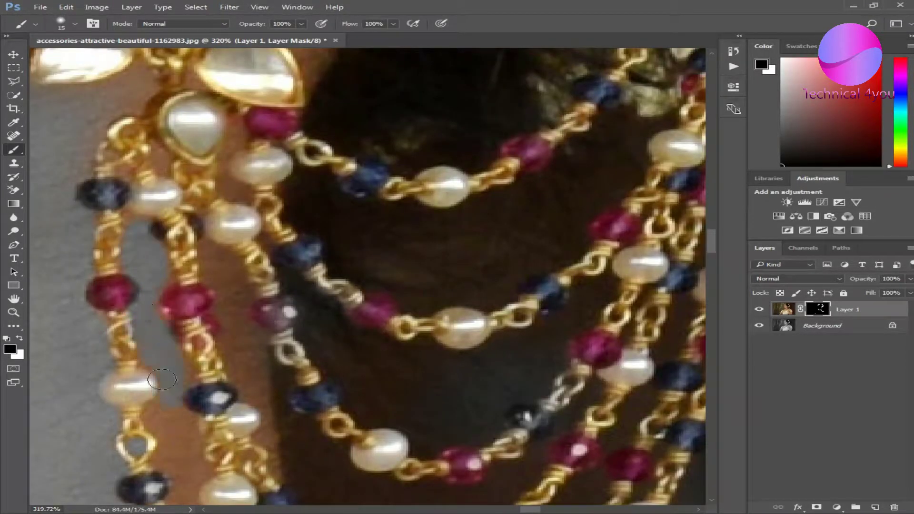
{"action": "scroll", "coordinate": [162, 379], "scroll_direction": "down", "scroll_amount": 2}
{"action": "key", "text": "x"}
{"action": "scroll", "coordinate": [159, 274], "scroll_direction": "down", "scroll_amount": 1}
{"action": "key", "text": "x"}
{"action": "key", "text": "x"}
{"action": "scroll", "coordinate": [138, 195], "scroll_direction": "down", "scroll_amount": 2}
{"action": "key", "text": "x"}
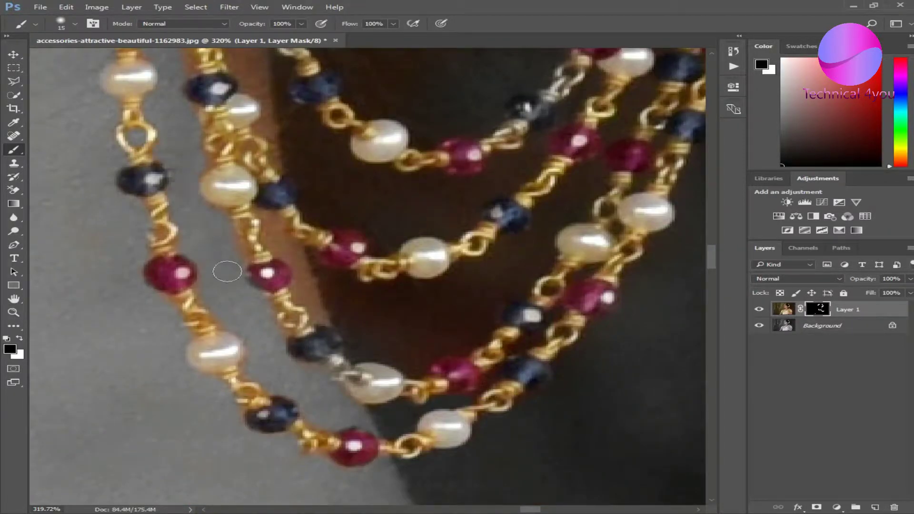
{"action": "scroll", "coordinate": [227, 271], "scroll_direction": "down", "scroll_amount": 2}
{"action": "scroll", "coordinate": [429, 319], "scroll_direction": "right", "scroll_amount": 3}
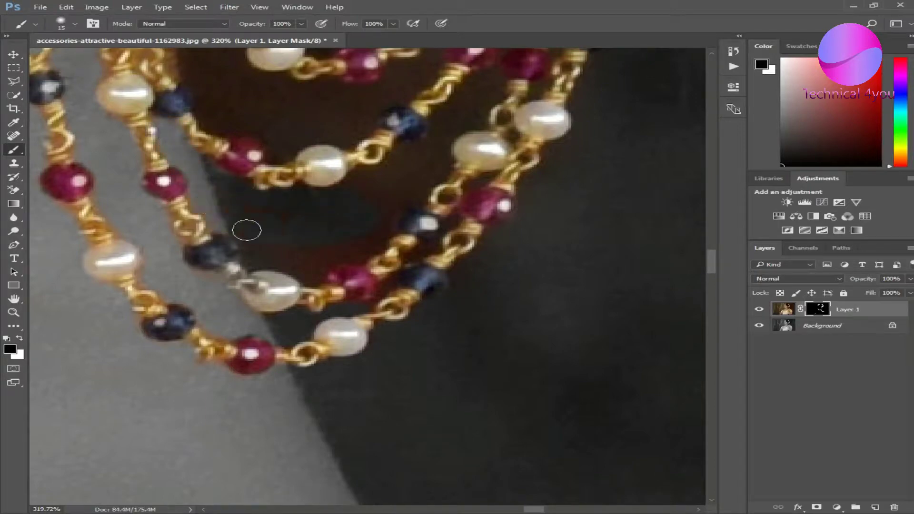
{"action": "scroll", "coordinate": [352, 174], "scroll_direction": "up", "scroll_amount": 2}
{"action": "scroll", "coordinate": [333, 167], "scroll_direction": "right", "scroll_amount": 4}
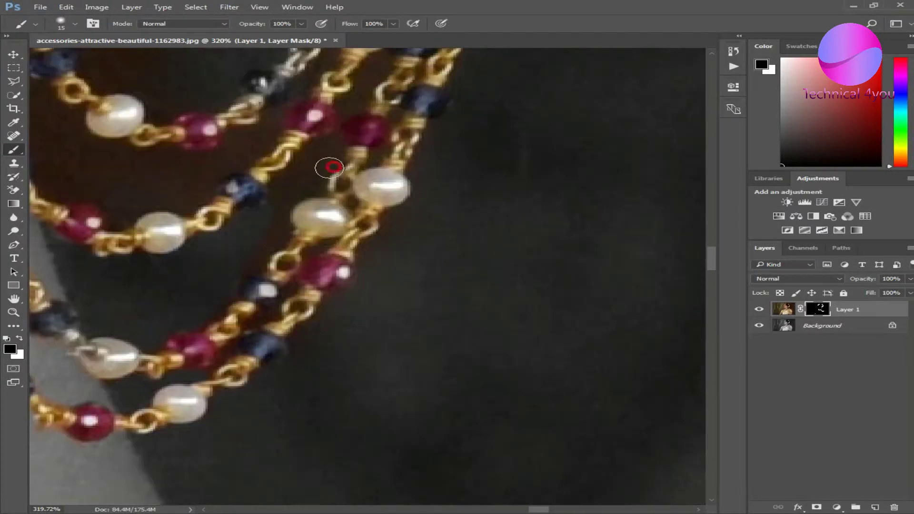
{"action": "scroll", "coordinate": [319, 219], "scroll_direction": "up", "scroll_amount": 2}
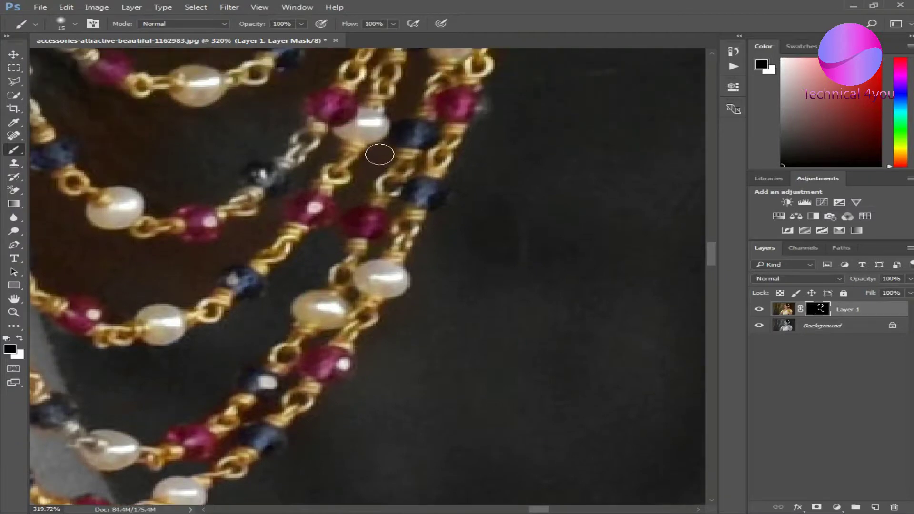
- Refine the mask around the pearls, ending with a black brush of about 23 px
{"action": "key", "text": "x"}
{"action": "key", "text": "x"}
{"action": "scroll", "coordinate": [128, 238], "scroll_direction": "up", "scroll_amount": 2}
{"action": "scroll", "coordinate": [142, 143], "scroll_direction": "left", "scroll_amount": 2}
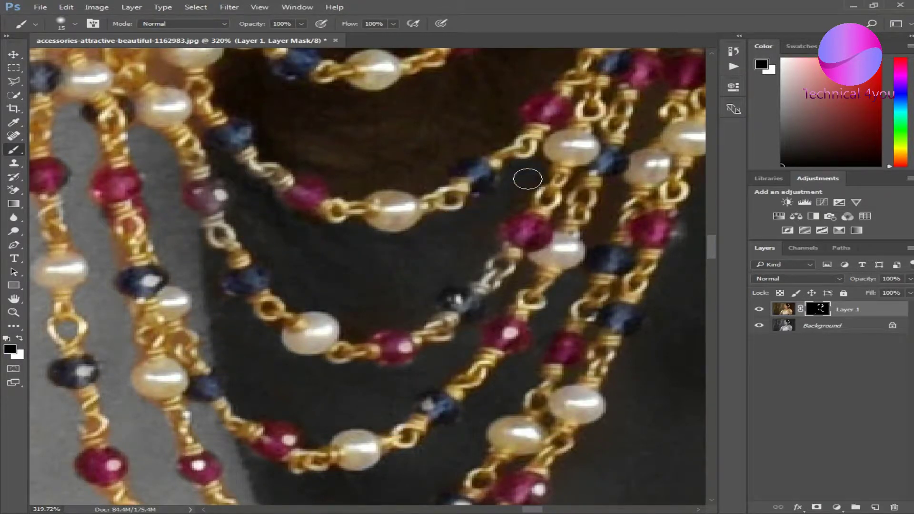
{"action": "key", "text": "x"}
{"action": "scroll", "coordinate": [500, 231], "scroll_direction": "down", "scroll_amount": 2}
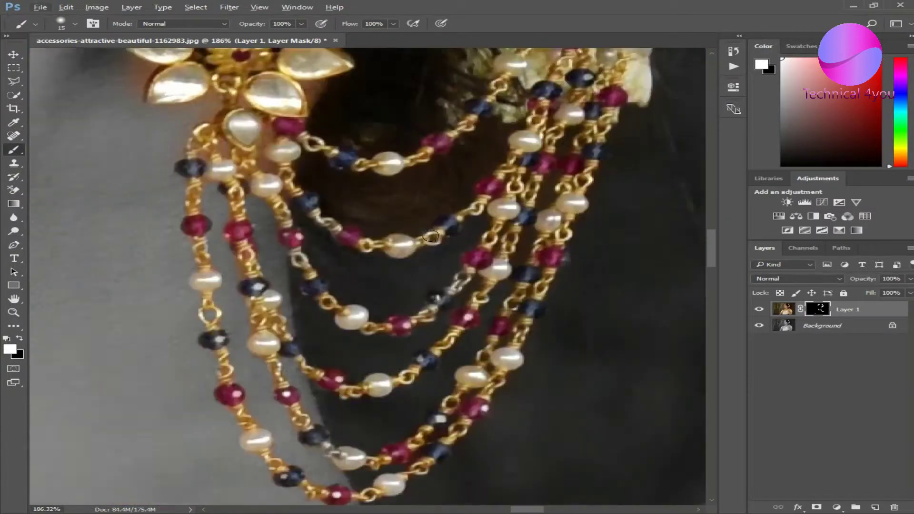
{"action": "key", "text": "x"}
{"action": "key", "text": "bracketright"}
{"action": "key", "text": "bracketright"}
{"action": "left_click_drag", "start_coordinate": [245, 286], "coordinate": [233, 286]}
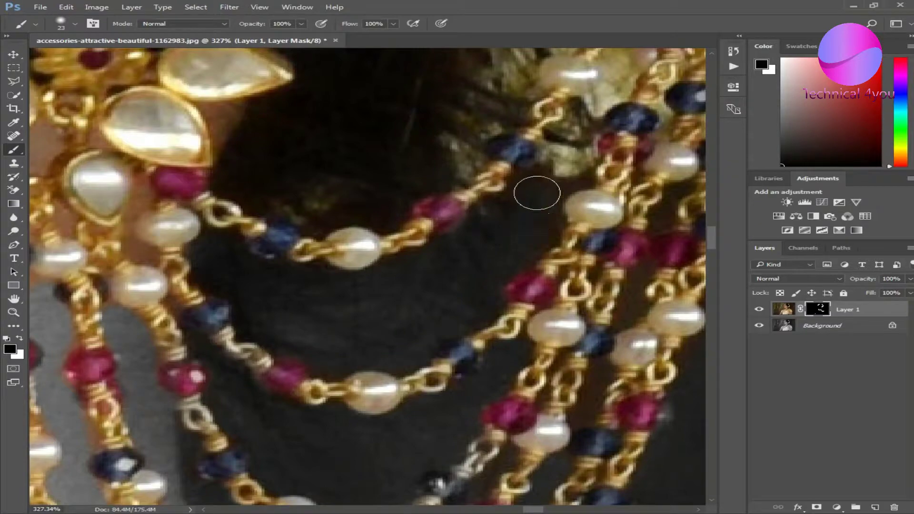
- Clean the earring's pendant chains, resizing the brush between about 51 px and 15 px
{"action": "scroll", "coordinate": [410, 248], "scroll_direction": "up", "scroll_amount": 3}
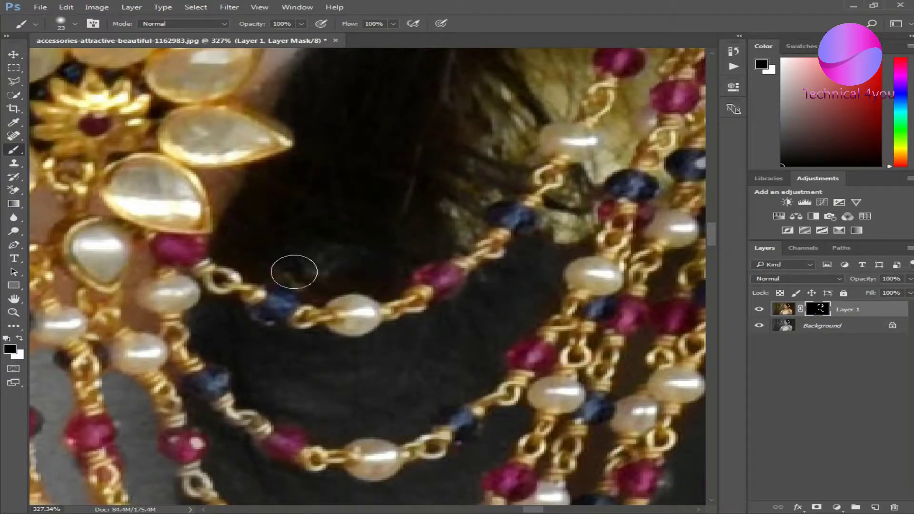
{"action": "scroll", "coordinate": [427, 220], "scroll_direction": "down", "scroll_amount": 3}
{"action": "left_click_drag", "start_coordinate": [445, 194], "coordinate": [467, 203]}
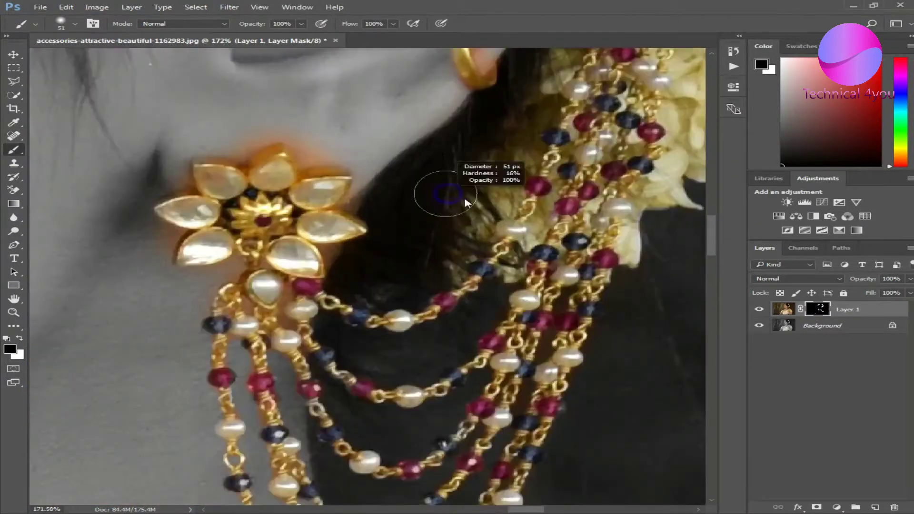
{"action": "scroll", "coordinate": [262, 156], "scroll_direction": "up", "scroll_amount": 3}
{"action": "left_click_drag", "start_coordinate": [262, 156], "coordinate": [155, 148]}
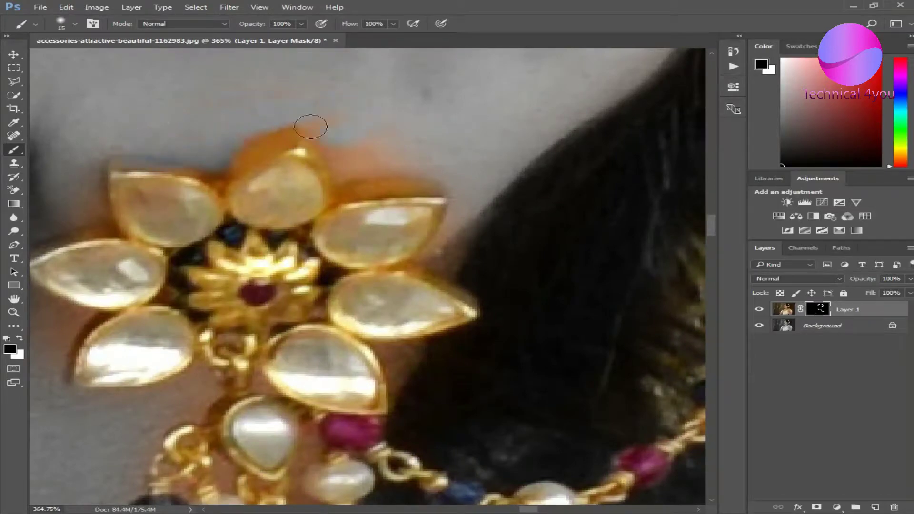
{"action": "scroll", "coordinate": [496, 184], "scroll_direction": "down", "scroll_amount": 5}
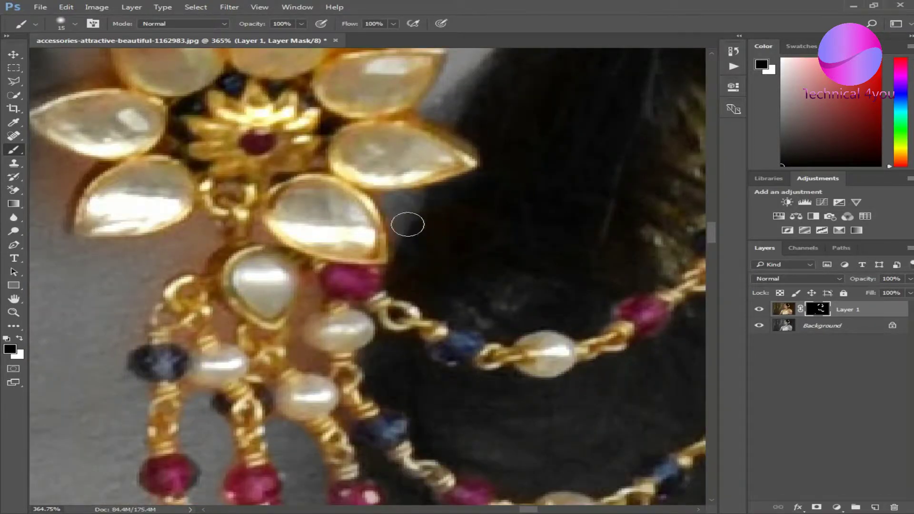
{"action": "scroll", "coordinate": [419, 136], "scroll_direction": "down", "scroll_amount": 3}
{"action": "scroll", "coordinate": [341, 243], "scroll_direction": "up", "scroll_amount": 2}
{"action": "scroll", "coordinate": [341, 243], "scroll_direction": "left", "scroll_amount": 7}
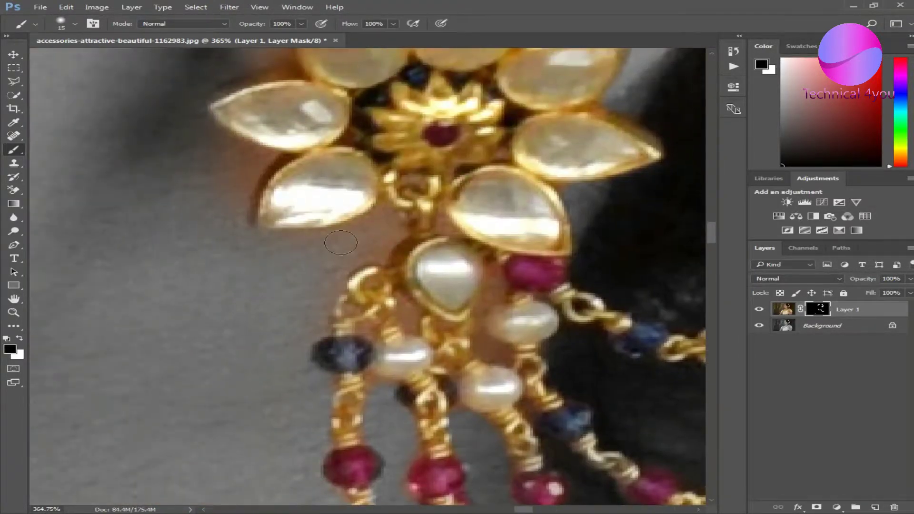
{"action": "scroll", "coordinate": [205, 138], "scroll_direction": "up", "scroll_amount": 3}
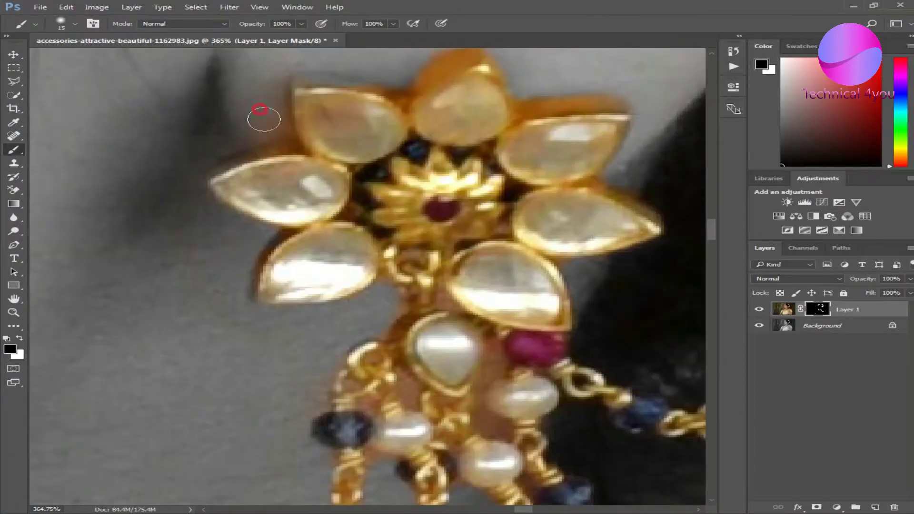
- Paint grey into the gap beside the pearl and review the earring at high zoom
{"action": "key", "text": "x"}
{"action": "scroll", "coordinate": [278, 137], "scroll_direction": "down", "scroll_amount": 2}
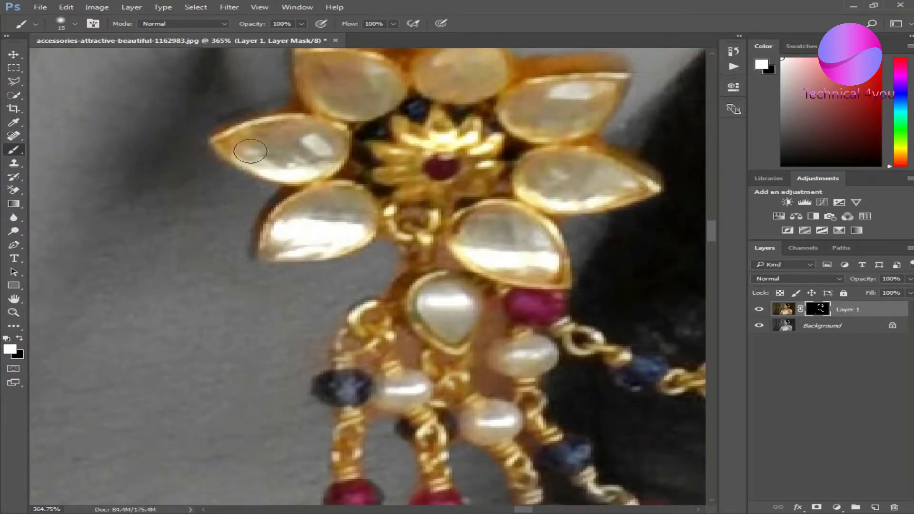
{"action": "scroll", "coordinate": [251, 151], "scroll_direction": "down", "scroll_amount": 3}
{"action": "scroll", "coordinate": [359, 321], "scroll_direction": "up", "scroll_amount": 3}
{"action": "key", "text": "x"}
{"action": "left_click", "coordinate": [473, 297]}
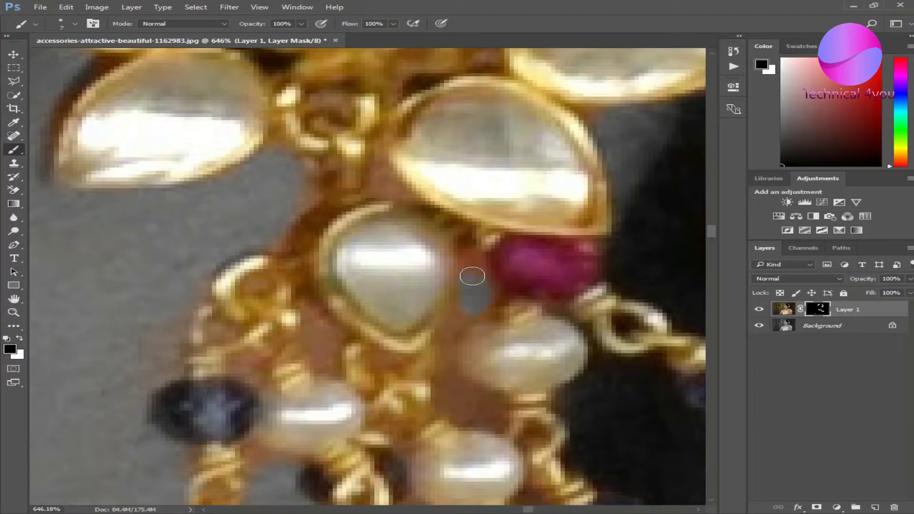
{"action": "scroll", "coordinate": [447, 384], "scroll_direction": "down", "scroll_amount": 3}
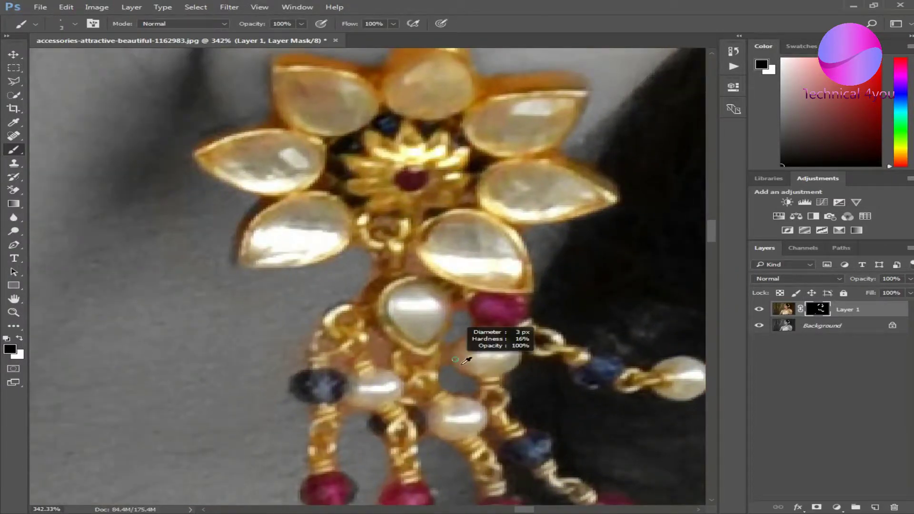
{"action": "scroll", "coordinate": [348, 277], "scroll_direction": "up", "scroll_amount": 2}
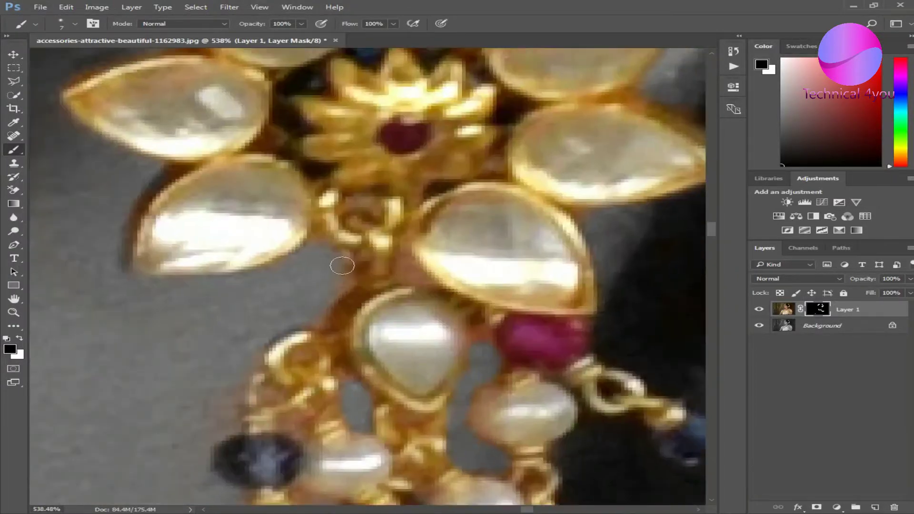
{"action": "scroll", "coordinate": [198, 261], "scroll_direction": "down", "scroll_amount": 5}
{"action": "scroll", "coordinate": [398, 131], "scroll_direction": "up", "scroll_amount": 4}
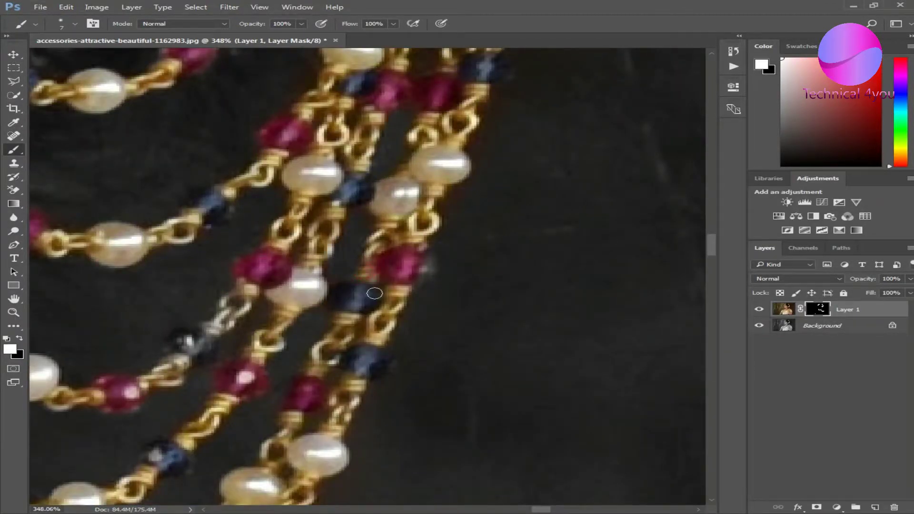
{"action": "scroll", "coordinate": [343, 276], "scroll_direction": "down", "scroll_amount": 5}
{"action": "scroll", "coordinate": [395, 391], "scroll_direction": "up", "scroll_amount": 4}
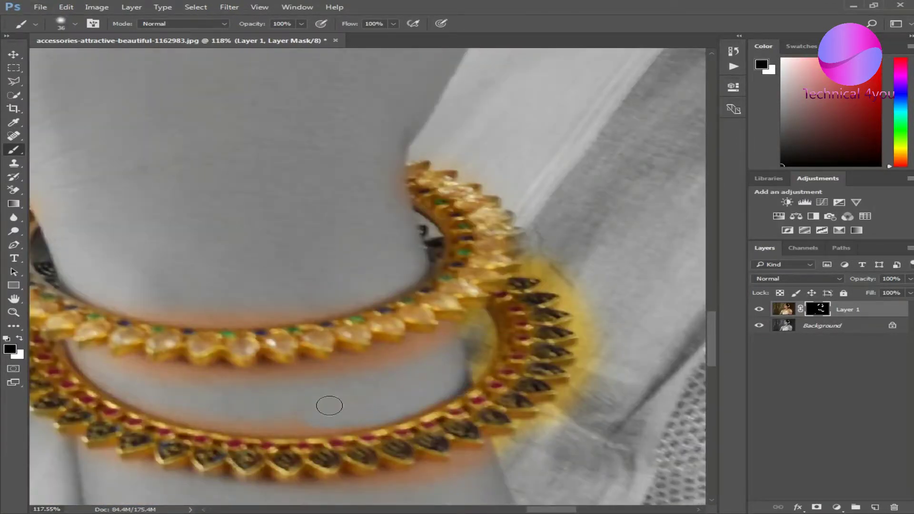
- Paint away the colour fringe along the outer and inner edges of the bangles
{"action": "key", "text": "x"}
{"action": "left_click_drag", "start_coordinate": [310, 431], "coordinate": [410, 420]}
{"action": "key", "text": "x"}
{"action": "key", "text": "x"}
{"action": "mouse_move", "coordinate": [106, 409]}
{"action": "left_mouse_down"}
{"action": "mouse_move", "coordinate": [367, 435]}
{"action": "mouse_move", "coordinate": [450, 348]}
{"action": "left_mouse_up"}
{"action": "key", "text": "x"}
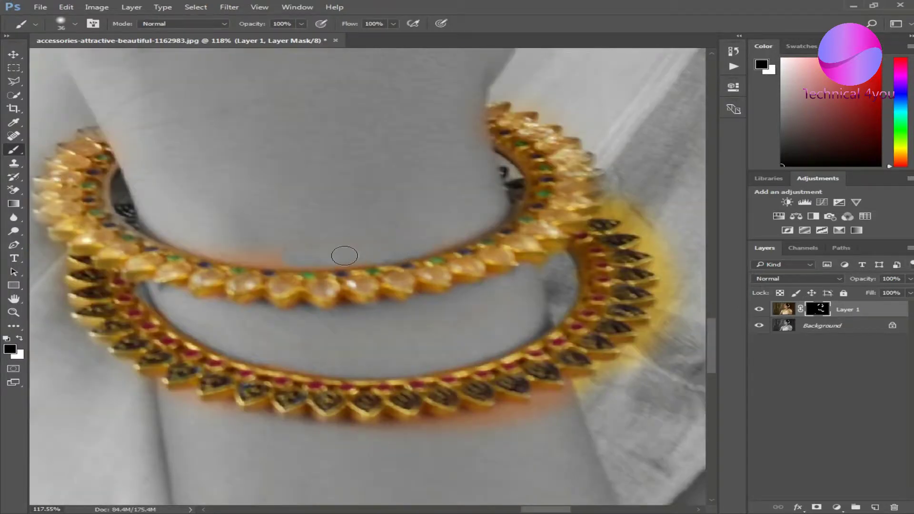
- Pan around the bangles and sleeve to check for remaining yellow spill
{"action": "scroll", "coordinate": [540, 225], "scroll_direction": "left", "scroll_amount": 3}
{"action": "scroll", "coordinate": [293, 206], "scroll_direction": "down", "scroll_amount": 3}
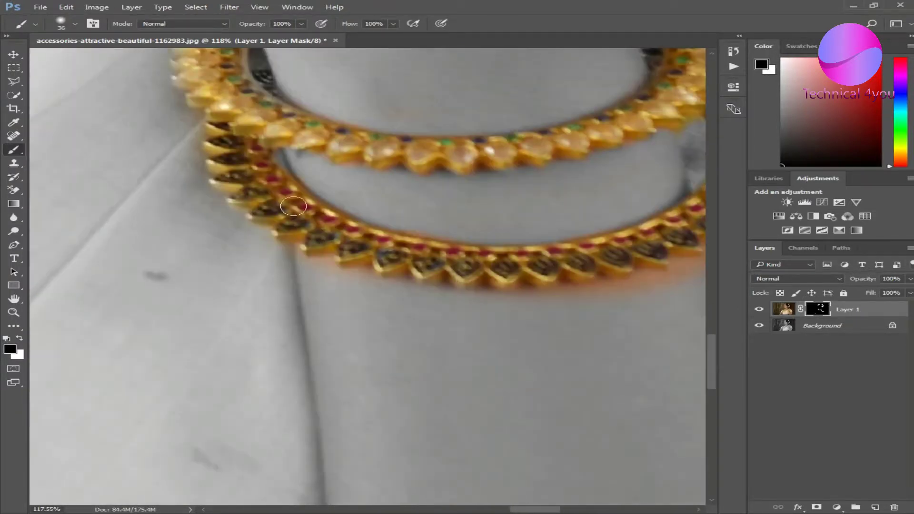
{"action": "scroll", "coordinate": [381, 377], "scroll_direction": "up", "scroll_amount": 3}
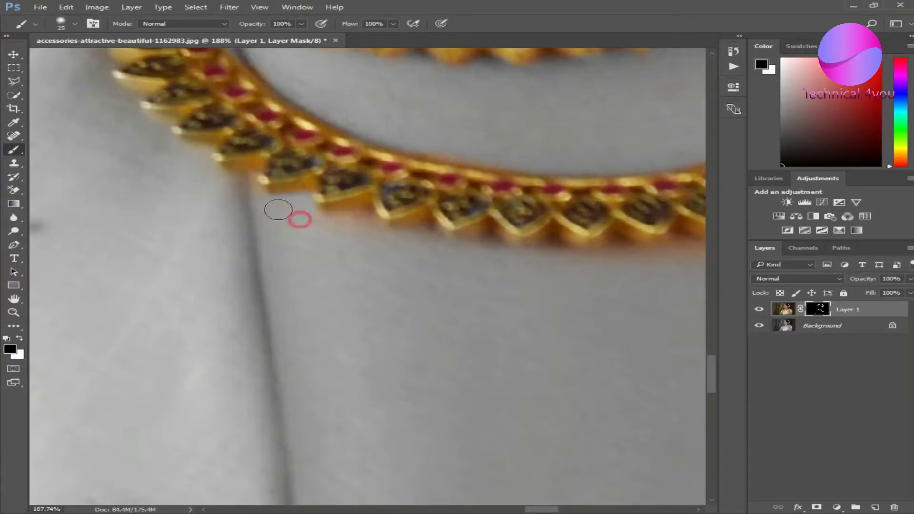
{"action": "scroll", "coordinate": [405, 238], "scroll_direction": "right", "scroll_amount": 3}
{"action": "scroll", "coordinate": [453, 241], "scroll_direction": "right", "scroll_amount": 2}
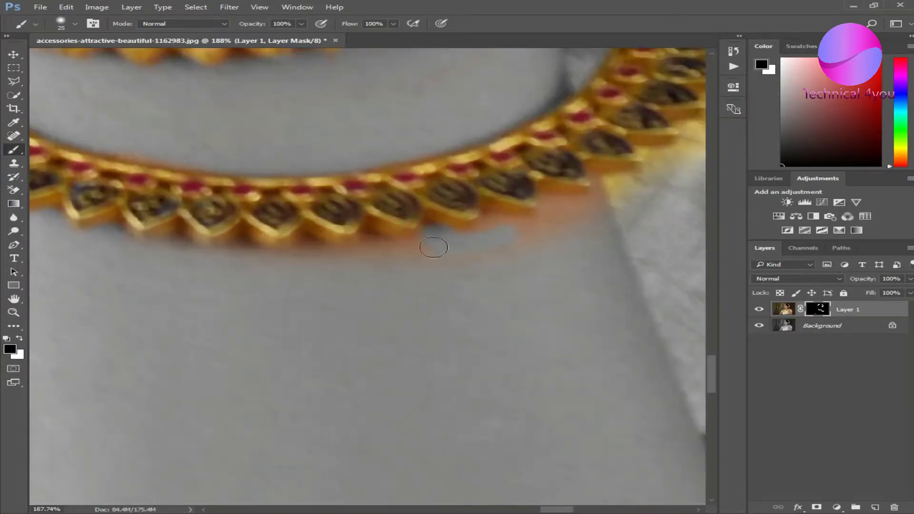
{"action": "key", "text": "x"}
{"action": "key", "text": "x"}
{"action": "scroll", "coordinate": [380, 237], "scroll_direction": "right", "scroll_amount": 2}
{"action": "scroll", "coordinate": [452, 191], "scroll_direction": "up", "scroll_amount": 3}
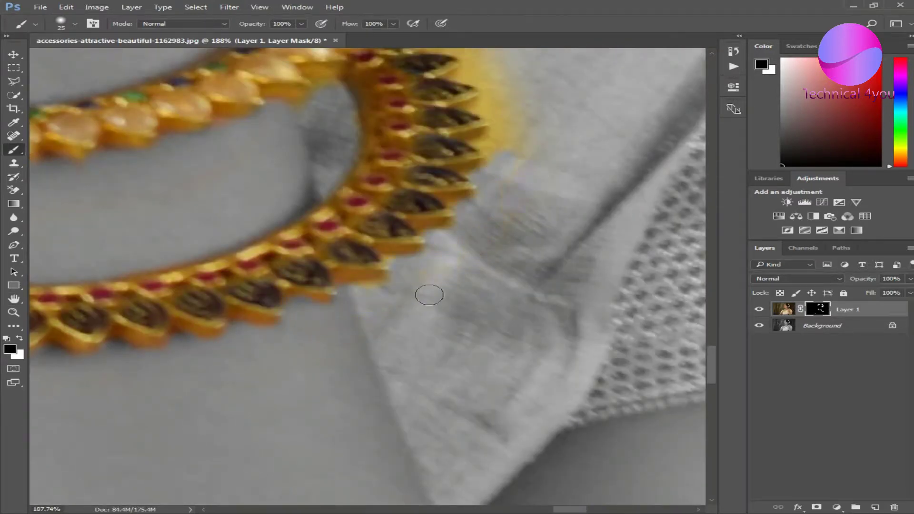
{"action": "scroll", "coordinate": [412, 159], "scroll_direction": "up", "scroll_amount": 3}
{"action": "scroll", "coordinate": [318, 194], "scroll_direction": "up", "scroll_amount": 2}
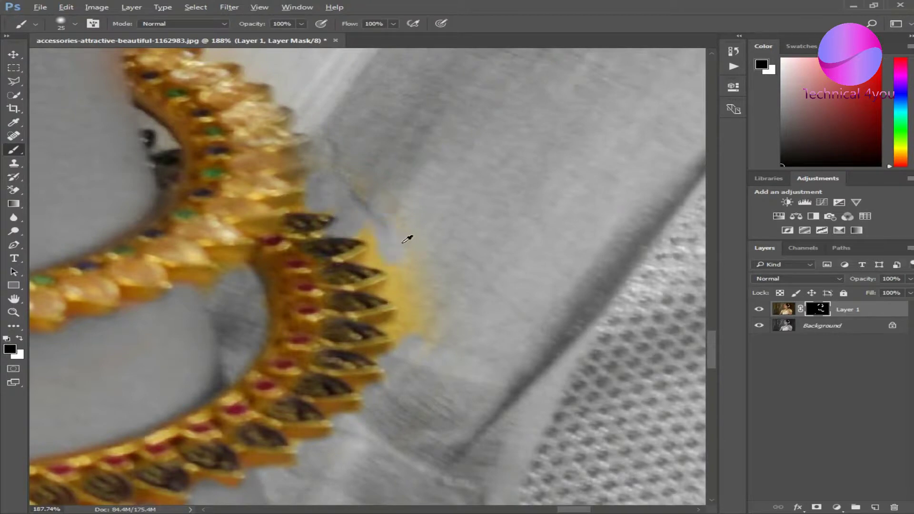
{"action": "scroll", "coordinate": [394, 245], "scroll_direction": "up", "scroll_amount": 3}
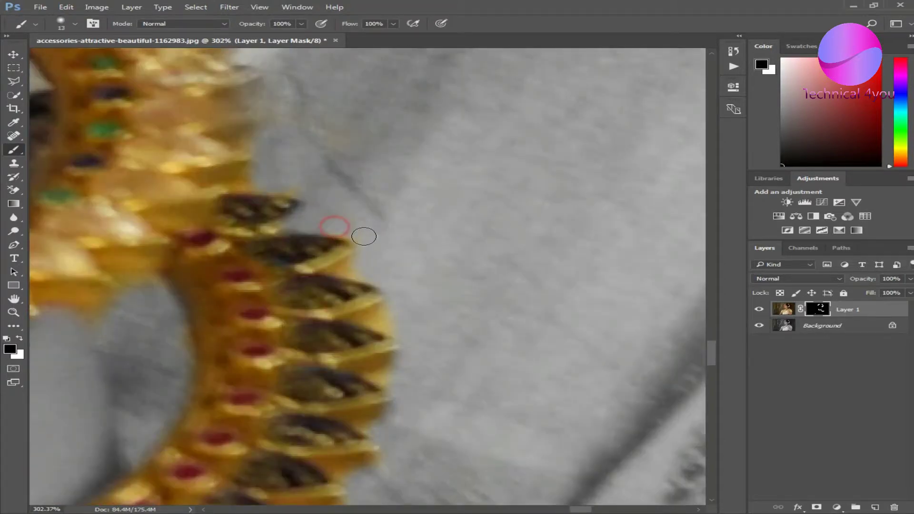
{"action": "scroll", "coordinate": [383, 314], "scroll_direction": "down", "scroll_amount": 3}
{"action": "scroll", "coordinate": [405, 159], "scroll_direction": "down", "scroll_amount": 3}
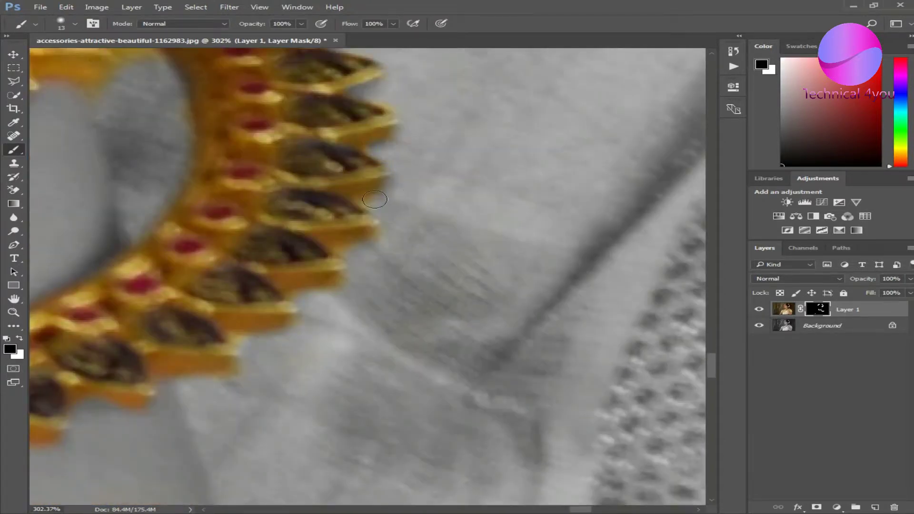
{"action": "scroll", "coordinate": [360, 196], "scroll_direction": "down", "scroll_amount": 2}
{"action": "scroll", "coordinate": [351, 163], "scroll_direction": "down", "scroll_amount": 2}
{"action": "scroll", "coordinate": [294, 157], "scroll_direction": "down", "scroll_amount": 2}
{"action": "scroll", "coordinate": [294, 157], "scroll_direction": "up", "scroll_amount": 3}
- Resize the brush, larger for the lower bangle and smaller for the necklace details
{"action": "key", "text": "bracketright"}
{"action": "key", "text": "bracketright"}
{"action": "key", "text": "bracketright"}
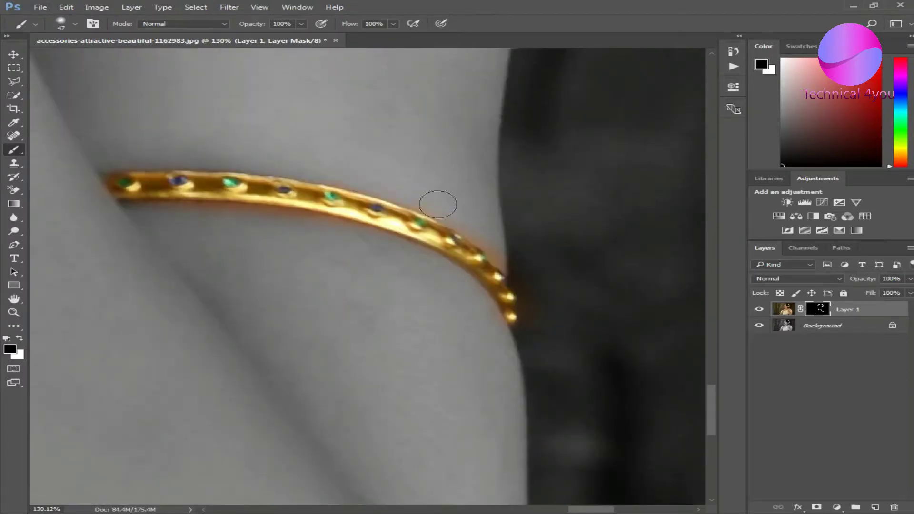
{"action": "key", "text": "bracketleft"}
{"action": "key", "text": "bracketleft"}
{"action": "key", "text": "bracketleft"}
{"action": "scroll", "coordinate": [255, 205], "scroll_direction": "down", "scroll_amount": 3}
{"action": "scroll", "coordinate": [554, 218], "scroll_direction": "up", "scroll_amount": 5}
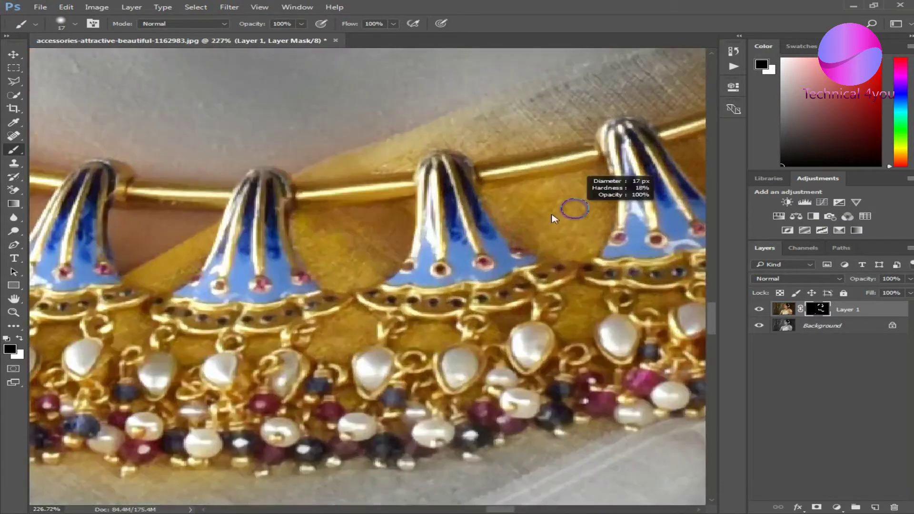
- Mask out the gold spill in the gap between two necklace bells and a small nearby gap
{"action": "left_click_drag", "start_coordinate": [554, 219], "coordinate": [596, 232]}
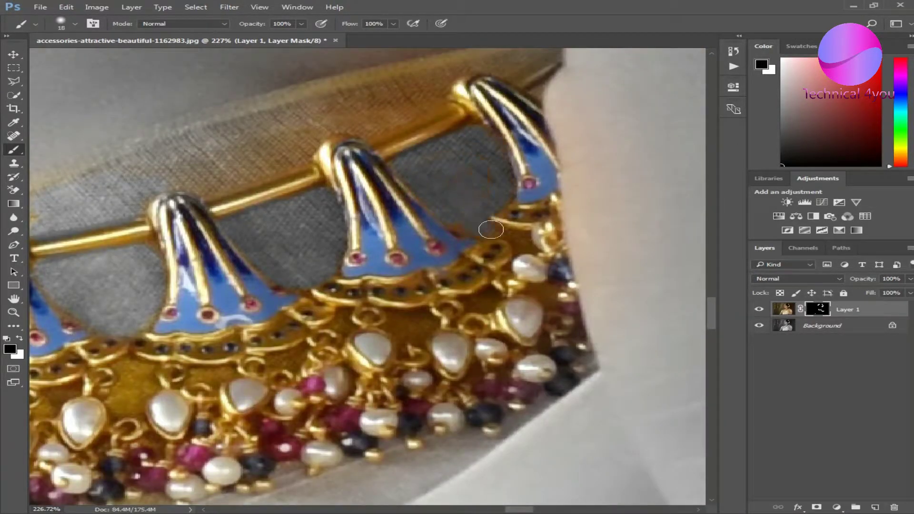
{"action": "scroll", "coordinate": [491, 230], "scroll_direction": "up", "scroll_amount": 2}
{"action": "key", "text": "bracketleft"}
{"action": "scroll", "coordinate": [505, 195], "scroll_direction": "down", "scroll_amount": 3}
{"action": "key", "text": "bracketright"}
{"action": "left_click", "coordinate": [386, 226]}
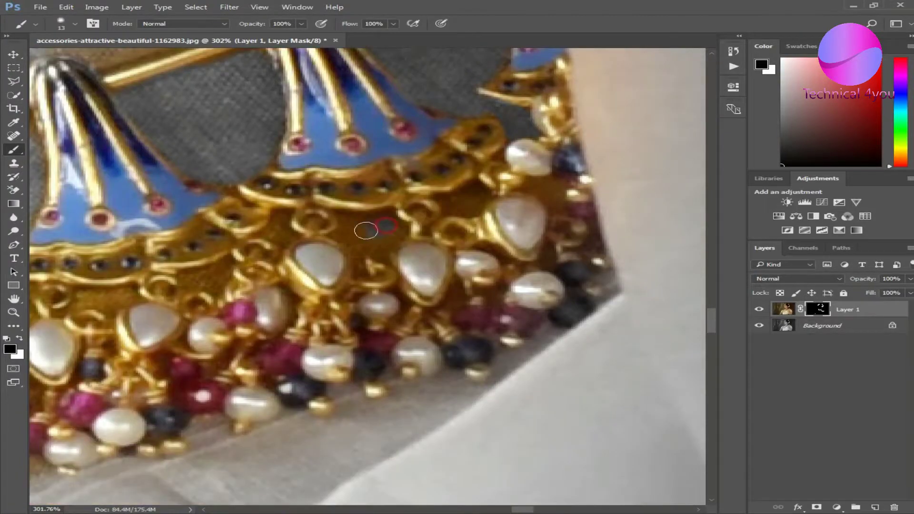
- With a larger brush, paint the fabric between the blue bells grey
{"action": "scroll", "coordinate": [383, 248], "scroll_direction": "up", "scroll_amount": 2}
{"action": "scroll", "coordinate": [423, 102], "scroll_direction": "up", "scroll_amount": 4}
{"action": "key", "text": "bracketright"}
{"action": "key", "text": "bracketright"}
{"action": "key", "text": "bracketright"}
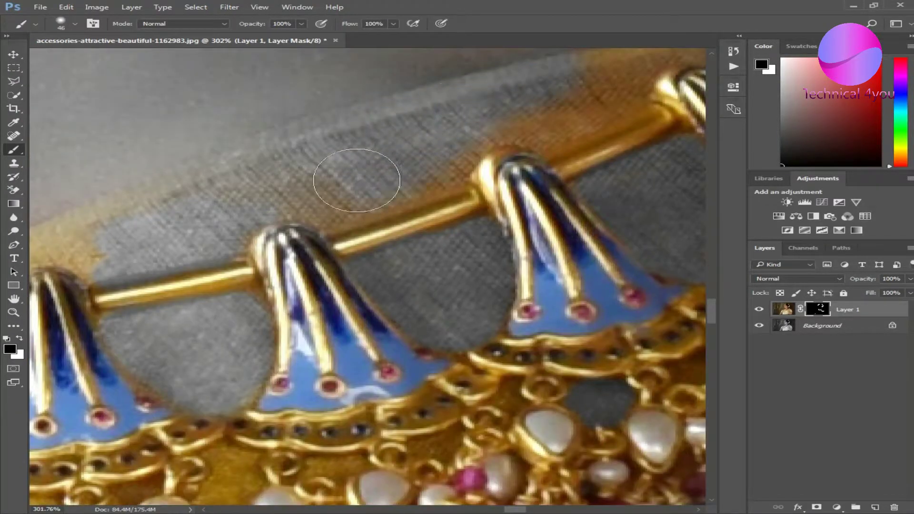
{"action": "scroll", "coordinate": [429, 180], "scroll_direction": "up", "scroll_amount": 2}
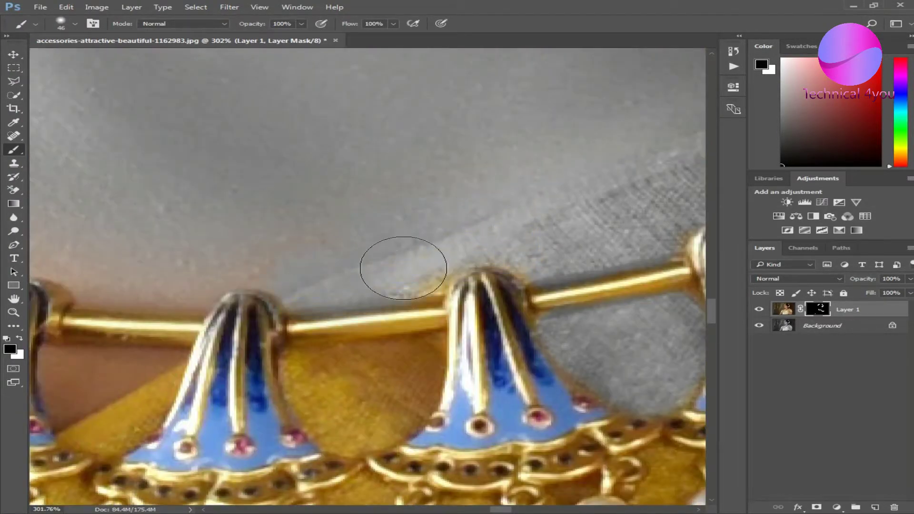
{"action": "scroll", "coordinate": [398, 225], "scroll_direction": "down", "scroll_amount": 4}
{"action": "left_click_drag", "start_coordinate": [398, 226], "coordinate": [372, 253]}
{"action": "key", "text": "x"}
{"action": "left_click", "coordinate": [407, 201]}
{"action": "key", "text": "x"}
- Paint the fabric to the right of the middle bell grey
{"action": "scroll", "coordinate": [474, 98], "scroll_direction": "up", "scroll_amount": 1}
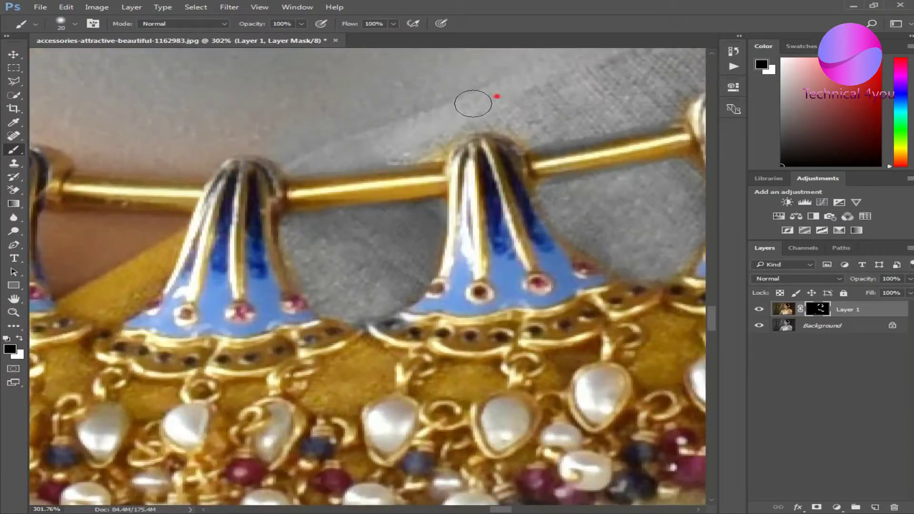
{"action": "scroll", "coordinate": [486, 92], "scroll_direction": "left", "scroll_amount": 5}
{"action": "key", "text": "x"}
{"action": "key", "text": "x"}
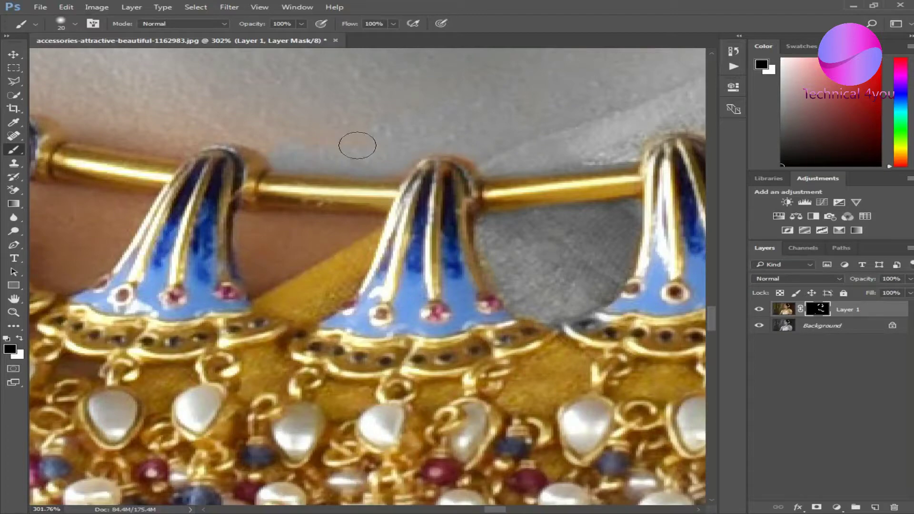
{"action": "scroll", "coordinate": [460, 133], "scroll_direction": "right", "scroll_amount": 2}
{"action": "left_click_drag", "start_coordinate": [538, 228], "coordinate": [465, 222]}
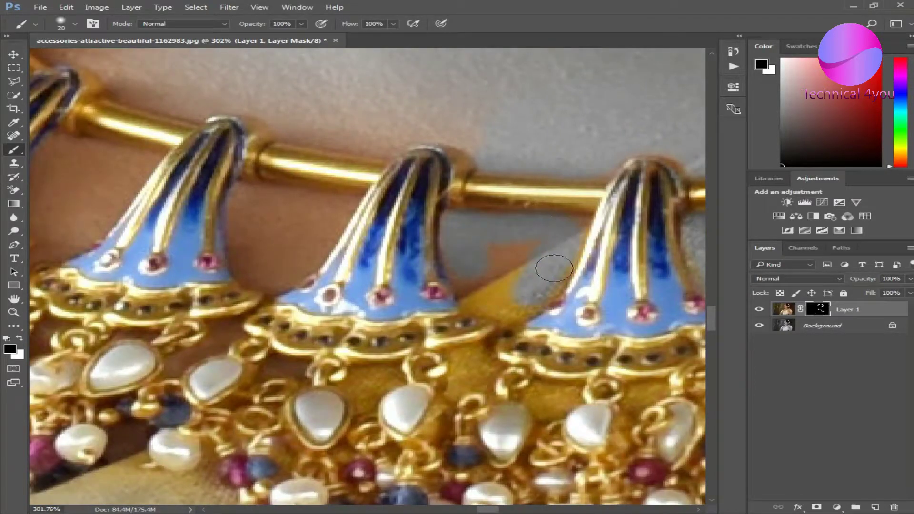
{"action": "key", "text": "x"}
{"action": "scroll", "coordinate": [475, 310], "scroll_direction": "down", "scroll_amount": 1}
{"action": "key", "text": "x"}
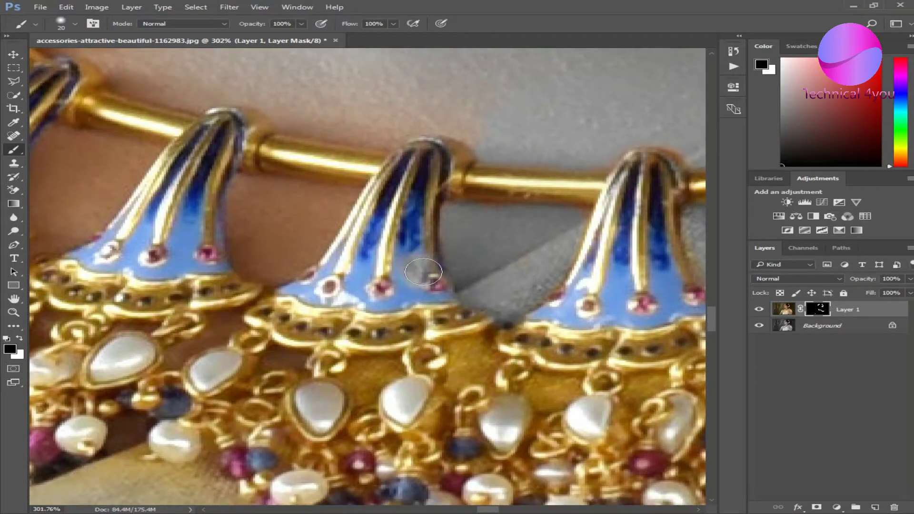
{"action": "key", "text": "x"}
{"action": "scroll", "coordinate": [664, 232], "scroll_direction": "down", "scroll_amount": 5}
{"action": "scroll", "coordinate": [664, 232], "scroll_direction": "up", "scroll_amount": 2}
- Switch to black with a smaller brush and grey out the stray gold mark in a necklace gap
{"action": "key", "text": "x"}
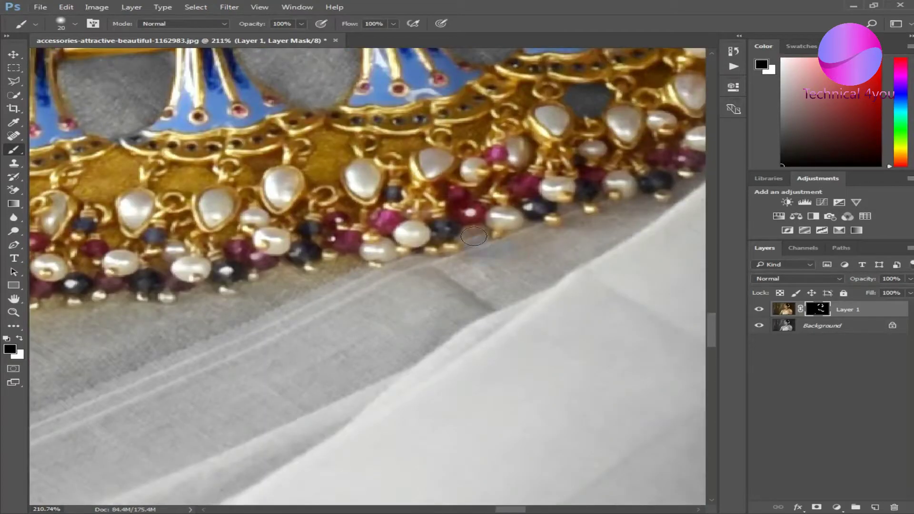
{"action": "scroll", "coordinate": [240, 308], "scroll_direction": "left", "scroll_amount": 2}
{"action": "scroll", "coordinate": [451, 316], "scroll_direction": "left", "scroll_amount": 1}
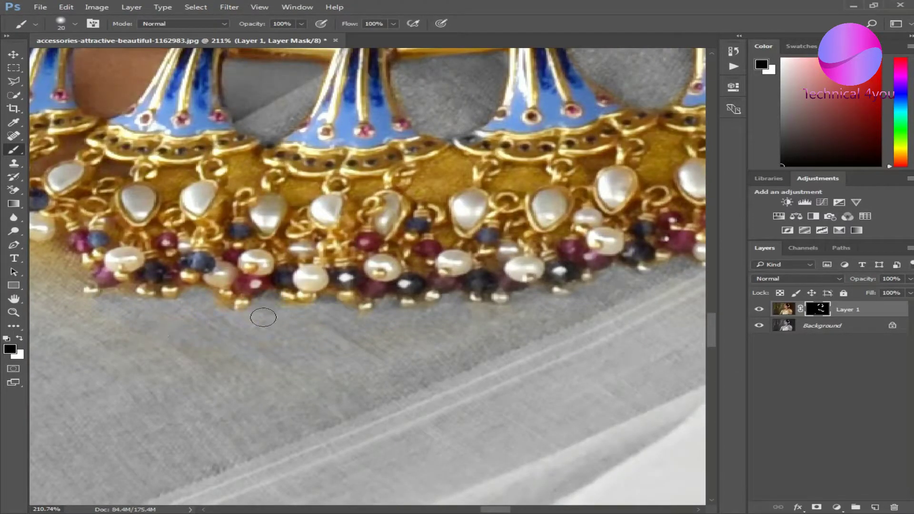
{"action": "scroll", "coordinate": [217, 295], "scroll_direction": "left", "scroll_amount": 2}
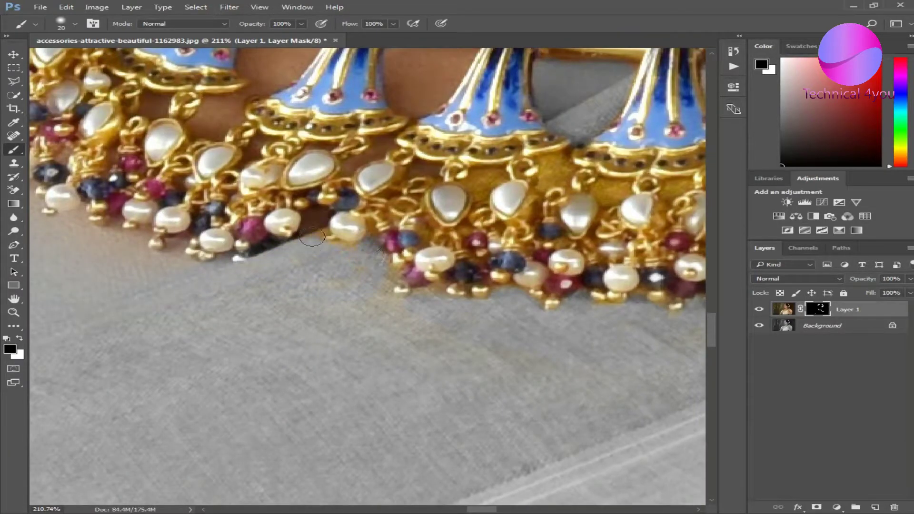
{"action": "scroll", "coordinate": [481, 243], "scroll_direction": "up", "scroll_amount": 3}
{"action": "right_click", "coordinate": [481, 247], "text": "alt"}
{"action": "scroll", "coordinate": [476, 229], "scroll_direction": "right", "scroll_amount": 3}
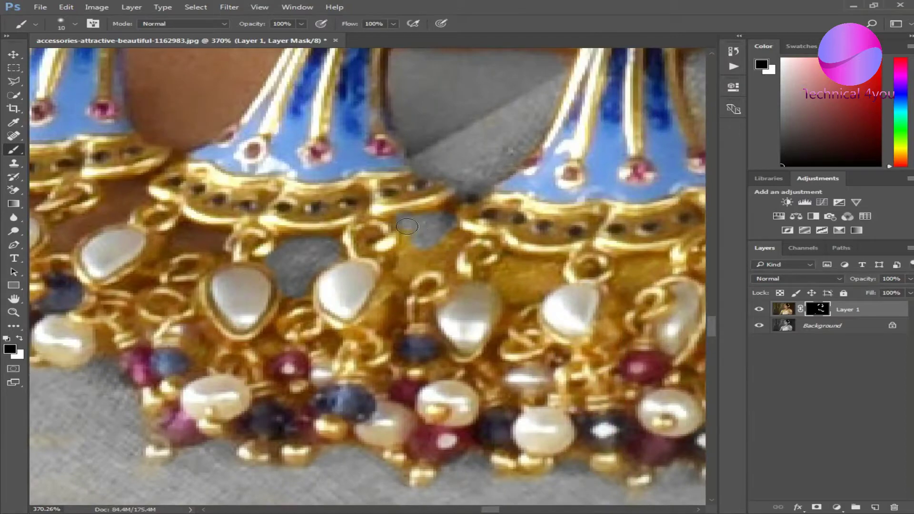
{"action": "scroll", "coordinate": [441, 238], "scroll_direction": "down", "scroll_amount": 3}
{"action": "scroll", "coordinate": [428, 181], "scroll_direction": "right", "scroll_amount": 3}
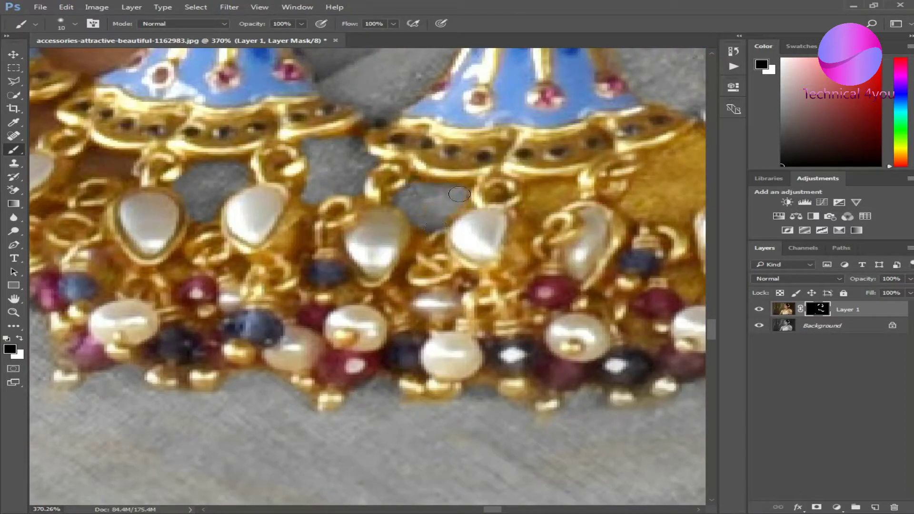
{"action": "scroll", "coordinate": [438, 192], "scroll_direction": "right", "scroll_amount": 3}
{"action": "key", "text": "x"}
{"action": "key", "text": "x"}
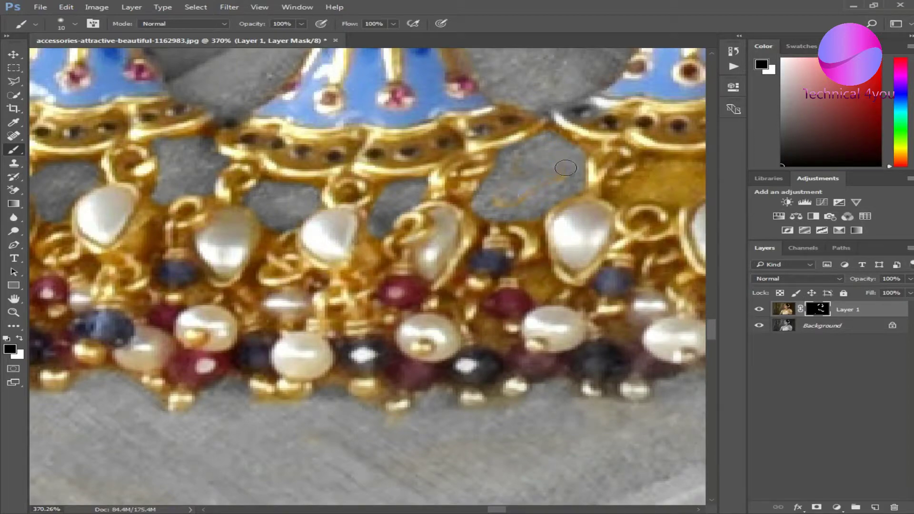
{"action": "scroll", "coordinate": [370, 231], "scroll_direction": "up", "scroll_amount": 3}
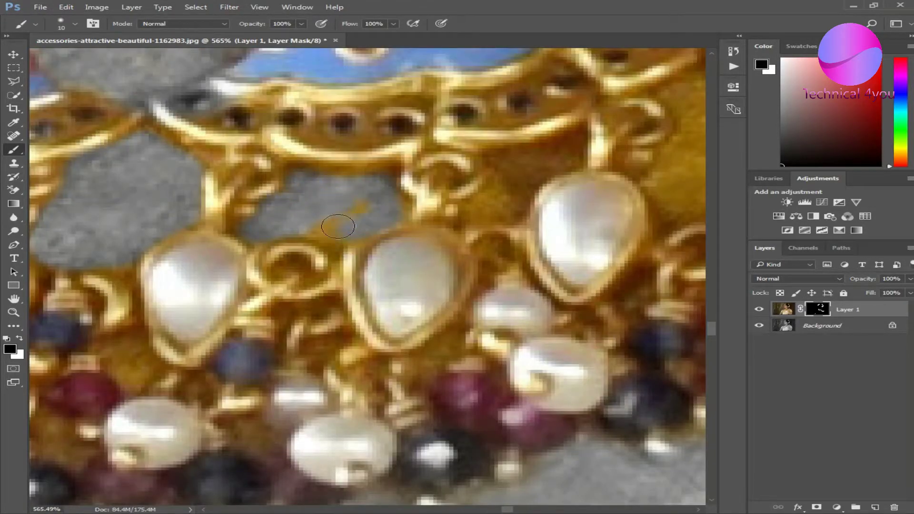
{"action": "scroll", "coordinate": [338, 227], "scroll_direction": "down", "scroll_amount": 5}
{"action": "scroll", "coordinate": [384, 149], "scroll_direction": "up", "scroll_amount": 4}
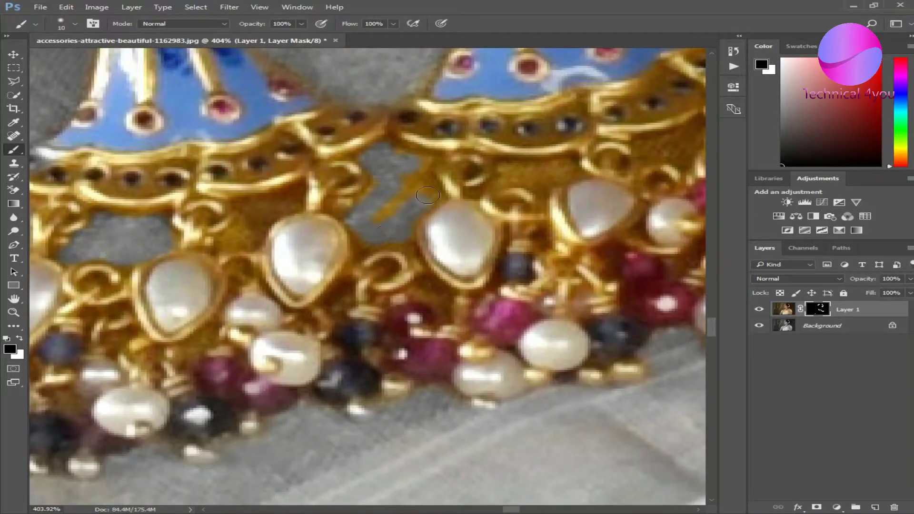
{"action": "left_click", "coordinate": [402, 191]}
- Grey out the background gap between the necklace drops
{"action": "key", "text": "x"}
{"action": "scroll", "coordinate": [402, 190], "scroll_direction": "down", "scroll_amount": 3}
{"action": "scroll", "coordinate": [267, 237], "scroll_direction": "up", "scroll_amount": 4}
{"action": "key", "text": "x"}
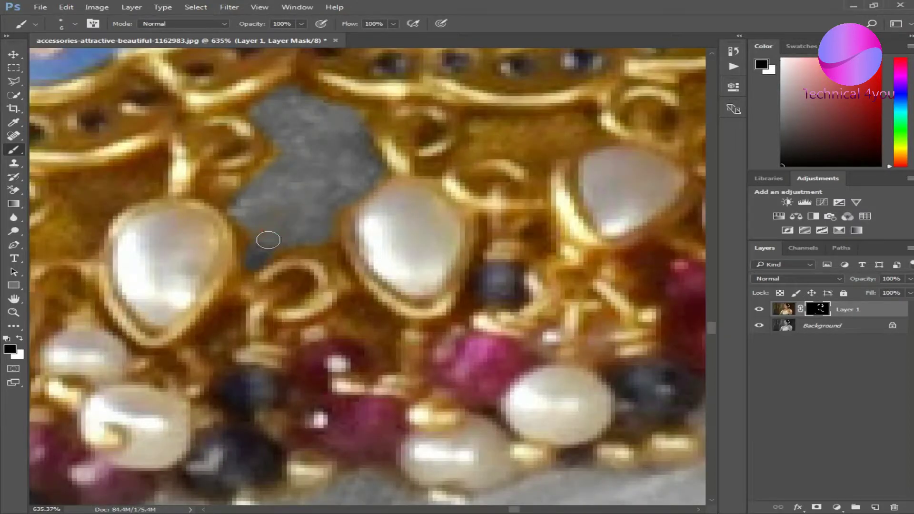
{"action": "scroll", "coordinate": [345, 136], "scroll_direction": "right", "scroll_amount": 3}
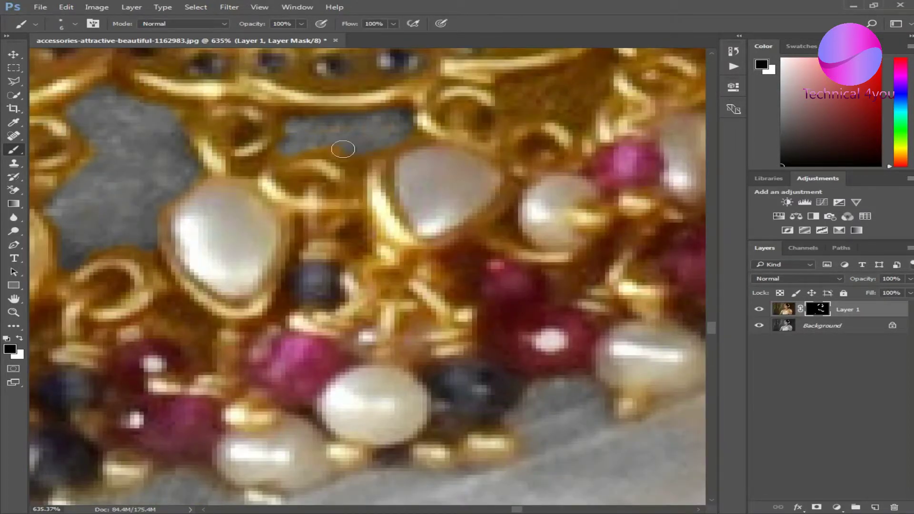
{"action": "scroll", "coordinate": [441, 123], "scroll_direction": "down", "scroll_amount": 2}
{"action": "key", "text": "x"}
{"action": "key", "text": "x"}
{"action": "mouse_move", "coordinate": [318, 117]}
{"action": "left_mouse_down"}
{"action": "mouse_move", "coordinate": [358, 78]}
{"action": "mouse_move", "coordinate": [350, 102]}
{"action": "left_mouse_up"}
- Check the mask around the drops, swapping the brush between black and white
{"action": "scroll", "coordinate": [274, 99], "scroll_direction": "down", "scroll_amount": 10}
{"action": "scroll", "coordinate": [411, 111], "scroll_direction": "up", "scroll_amount": 10}
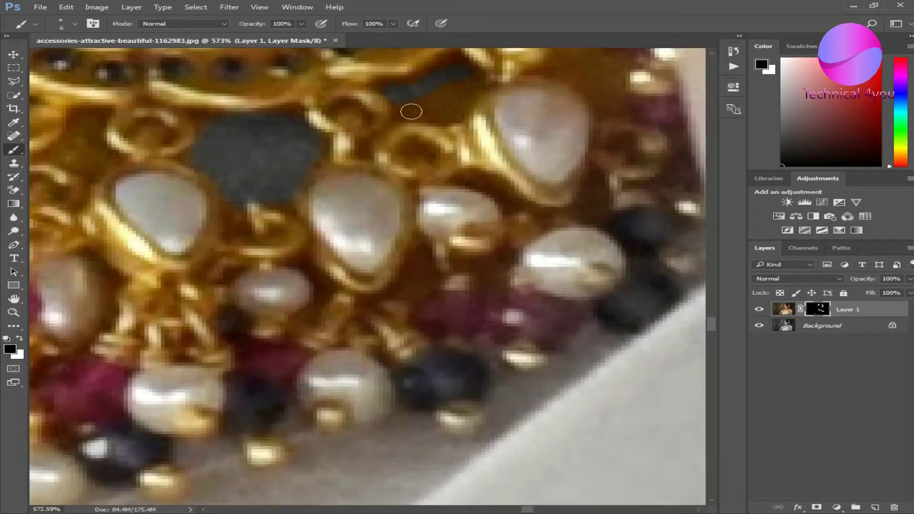
{"action": "key", "text": "x"}
{"action": "scroll", "coordinate": [415, 97], "scroll_direction": "down", "scroll_amount": 5}
{"action": "scroll", "coordinate": [523, 132], "scroll_direction": "up", "scroll_amount": 5}
{"action": "key", "text": "x"}
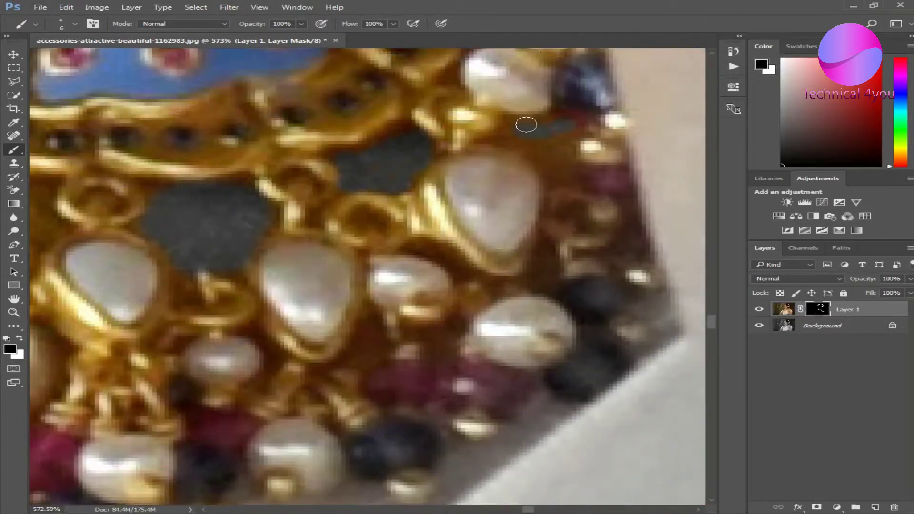
{"action": "key", "text": "x"}
{"action": "scroll", "coordinate": [563, 153], "scroll_direction": "down", "scroll_amount": 5}
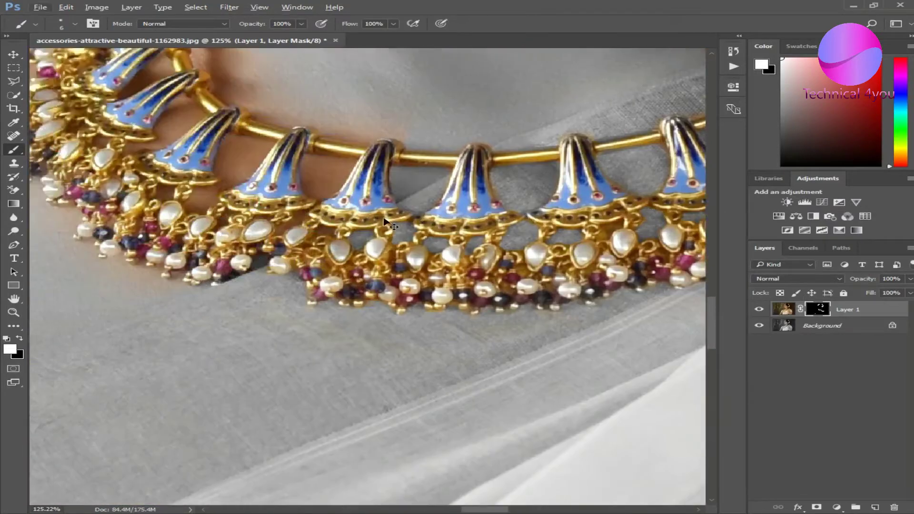
{"action": "scroll", "coordinate": [543, 266], "scroll_direction": "up", "scroll_amount": 4}
{"action": "key", "text": "x"}
{"action": "key", "text": "x"}
{"action": "scroll", "coordinate": [519, 276], "scroll_direction": "down", "scroll_amount": 3}
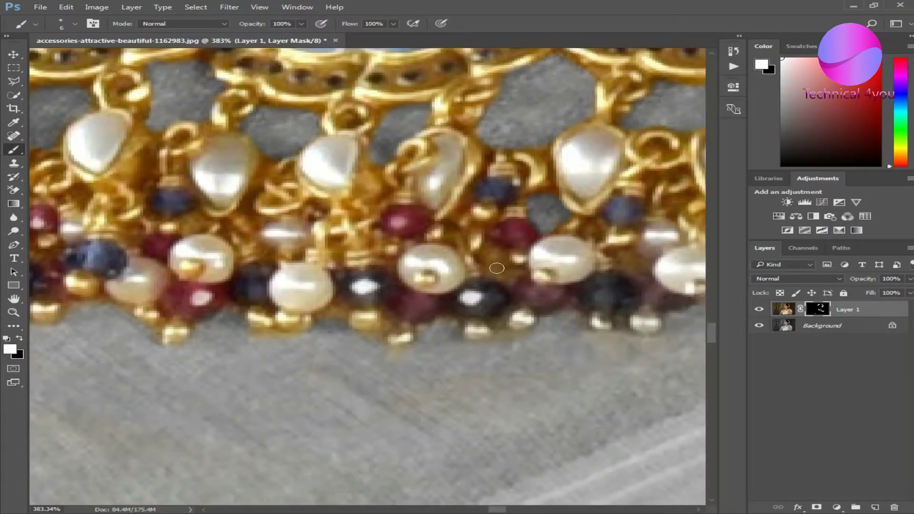
{"action": "key", "text": "x"}
- Grey out the skin gap beside the pendant
{"action": "scroll", "coordinate": [486, 264], "scroll_direction": "left", "scroll_amount": 3}
{"action": "scroll", "coordinate": [479, 261], "scroll_direction": "left", "scroll_amount": 2}
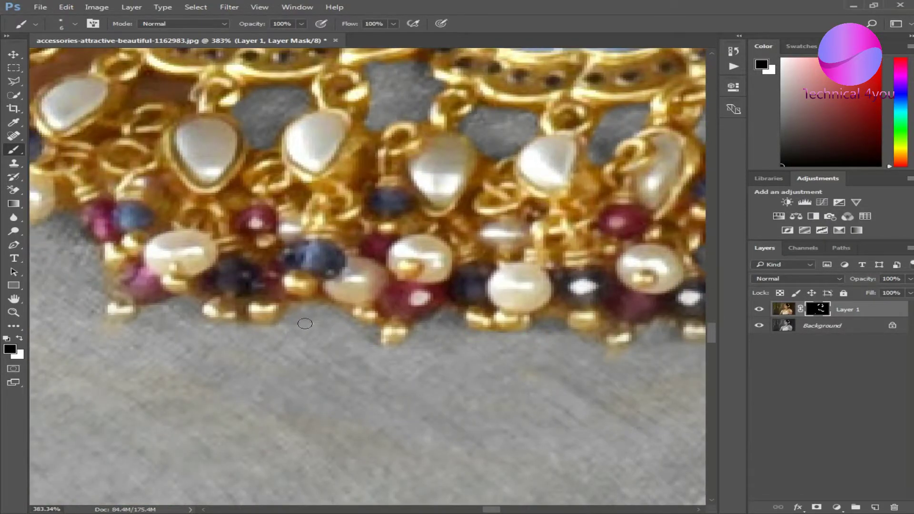
{"action": "scroll", "coordinate": [420, 241], "scroll_direction": "up", "scroll_amount": 3}
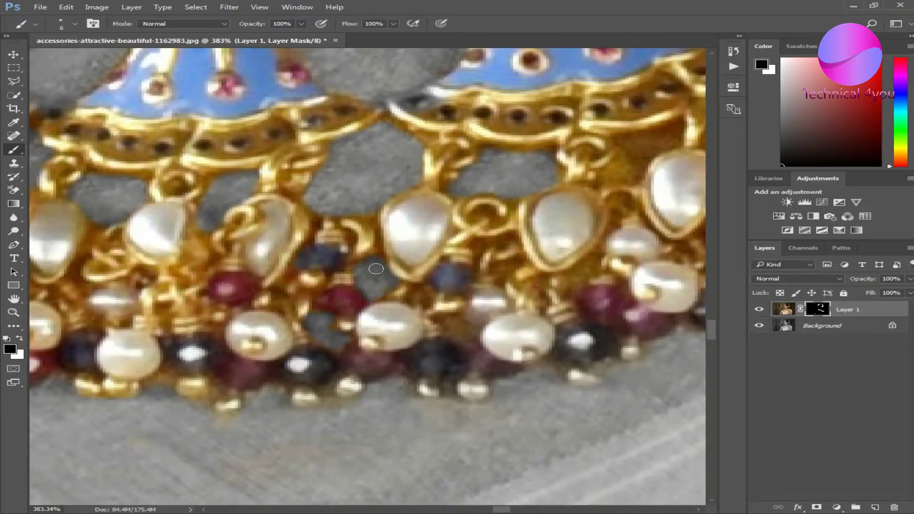
{"action": "scroll", "coordinate": [466, 331], "scroll_direction": "down", "scroll_amount": 10}
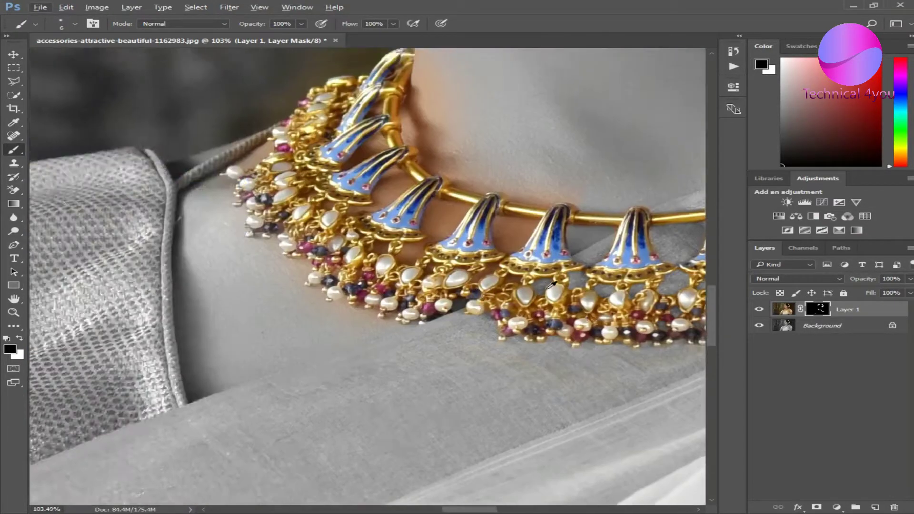
{"action": "scroll", "coordinate": [397, 239], "scroll_direction": "up", "scroll_amount": 11}
{"action": "scroll", "coordinate": [408, 203], "scroll_direction": "up", "scroll_amount": 1}
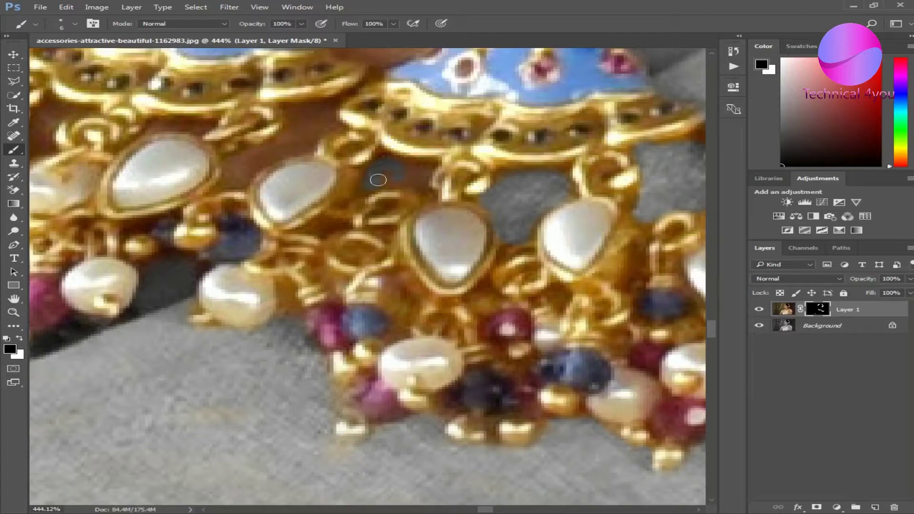
{"action": "scroll", "coordinate": [371, 184], "scroll_direction": "down", "scroll_amount": 2}
{"action": "scroll", "coordinate": [471, 317], "scroll_direction": "left", "scroll_amount": 3}
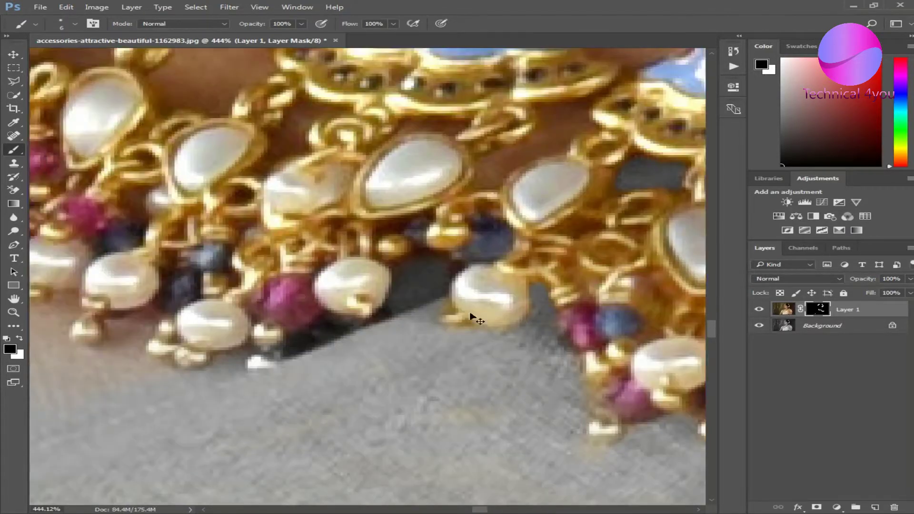
{"action": "scroll", "coordinate": [443, 309], "scroll_direction": "down", "scroll_amount": 4}
{"action": "scroll", "coordinate": [442, 309], "scroll_direction": "down", "scroll_amount": 5}
{"action": "scroll", "coordinate": [461, 285], "scroll_direction": "up", "scroll_amount": 8}
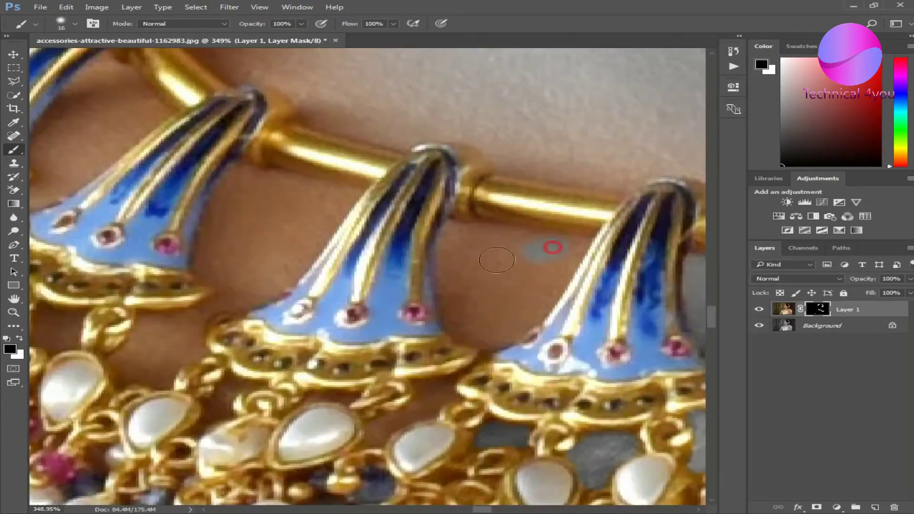
{"action": "left_click_drag", "start_coordinate": [469, 331], "coordinate": [567, 251]}
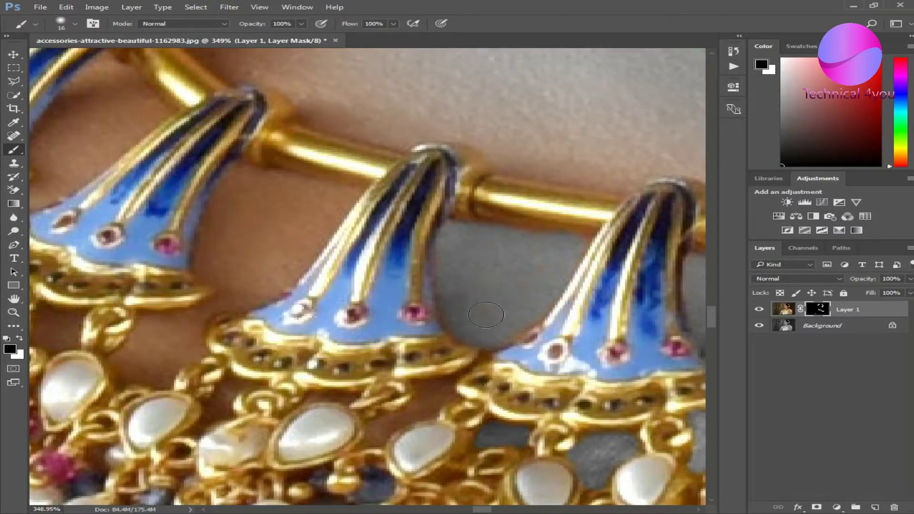
- Grey out the skin above the gold bar, then swap colours and enlarge the brush
{"action": "scroll", "coordinate": [612, 219], "scroll_direction": "up", "scroll_amount": 2}
{"action": "scroll", "coordinate": [613, 211], "scroll_direction": "up", "scroll_amount": 2}
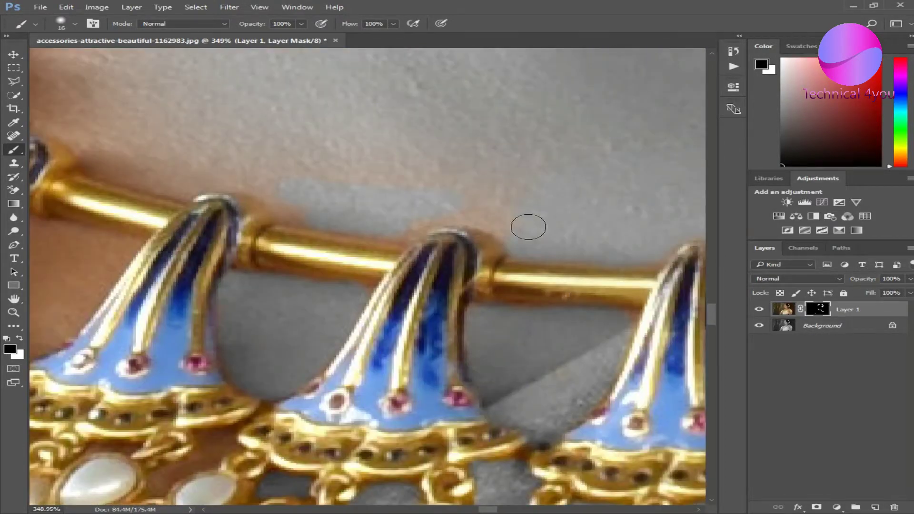
{"action": "scroll", "coordinate": [509, 196], "scroll_direction": "left", "scroll_amount": 3}
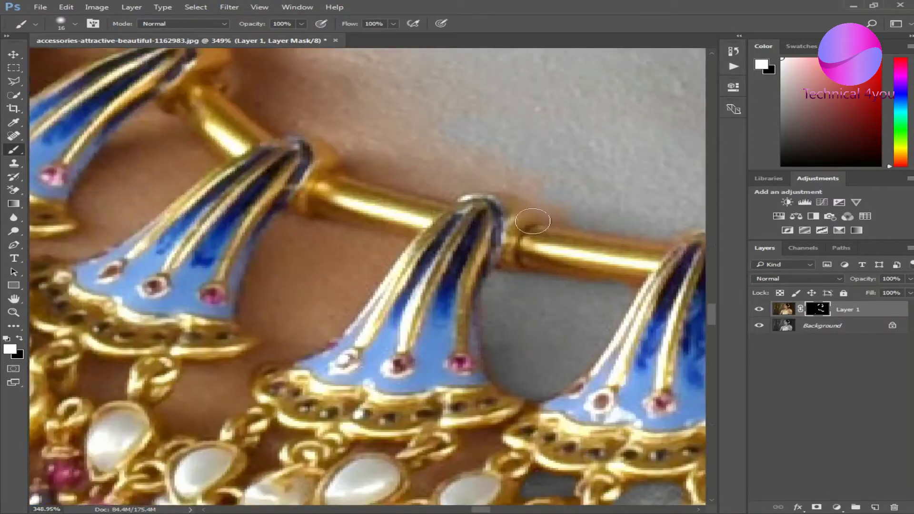
{"action": "scroll", "coordinate": [534, 247], "scroll_direction": "up", "scroll_amount": 2}
{"action": "left_click_drag", "start_coordinate": [534, 246], "coordinate": [533, 240]}
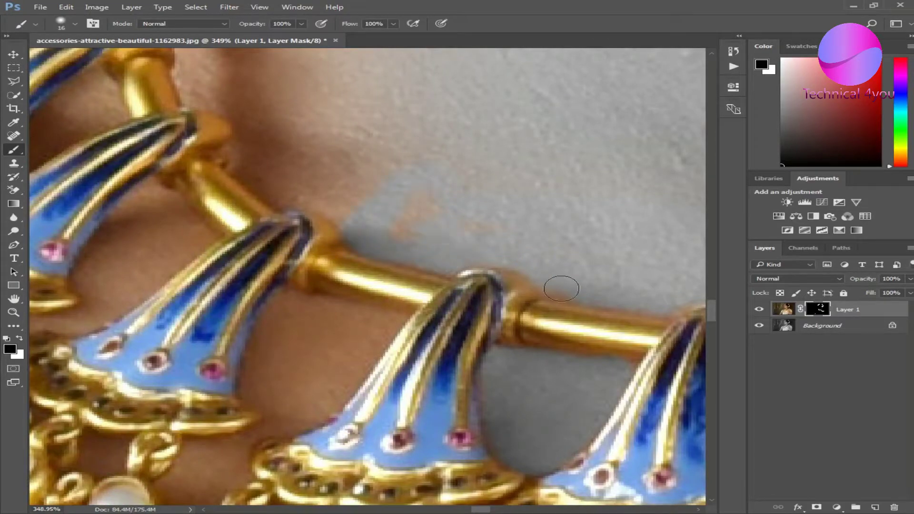
{"action": "scroll", "coordinate": [493, 241], "scroll_direction": "down", "scroll_amount": 3}
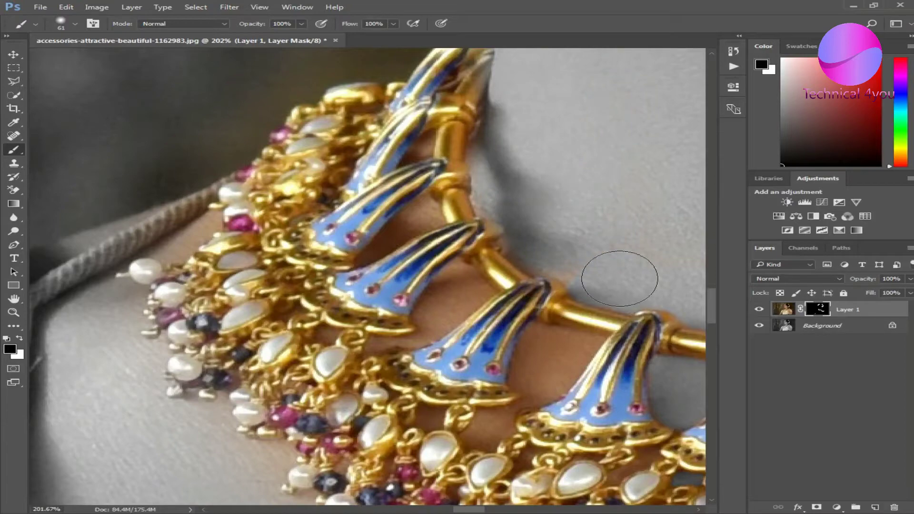
{"action": "scroll", "coordinate": [547, 303], "scroll_direction": "up", "scroll_amount": 3}
{"action": "scroll", "coordinate": [376, 143], "scroll_direction": "up", "scroll_amount": 2}
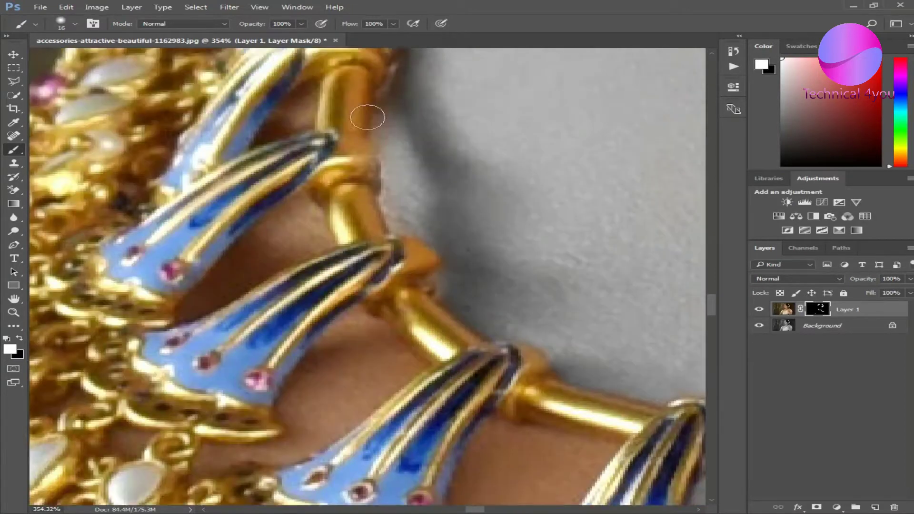
{"action": "scroll", "coordinate": [400, 162], "scroll_direction": "up", "scroll_amount": 2}
{"action": "scroll", "coordinate": [403, 164], "scroll_direction": "up", "scroll_amount": 2}
{"action": "key", "text": "x"}
{"action": "key", "text": "x"}
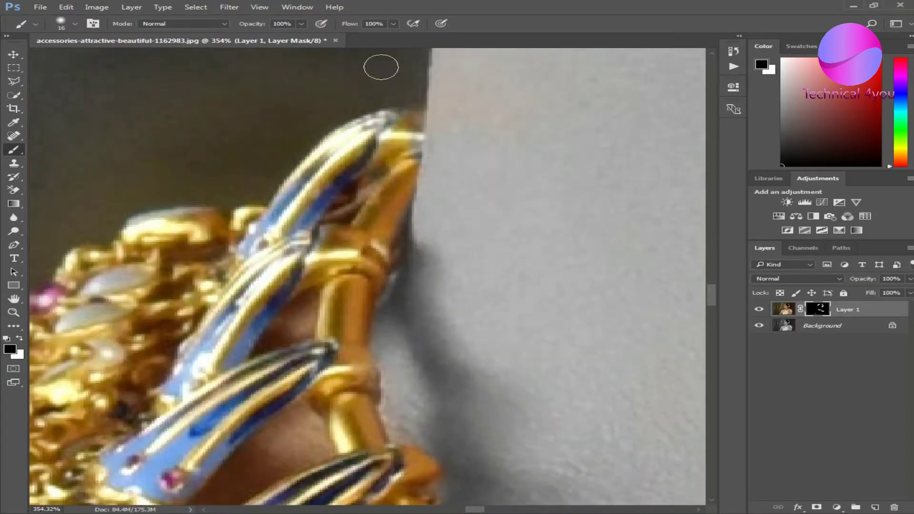
{"action": "key", "text": "bracketright"}
{"action": "key", "text": "bracketright"}
{"action": "scroll", "coordinate": [353, 96], "scroll_direction": "up", "scroll_amount": 1}
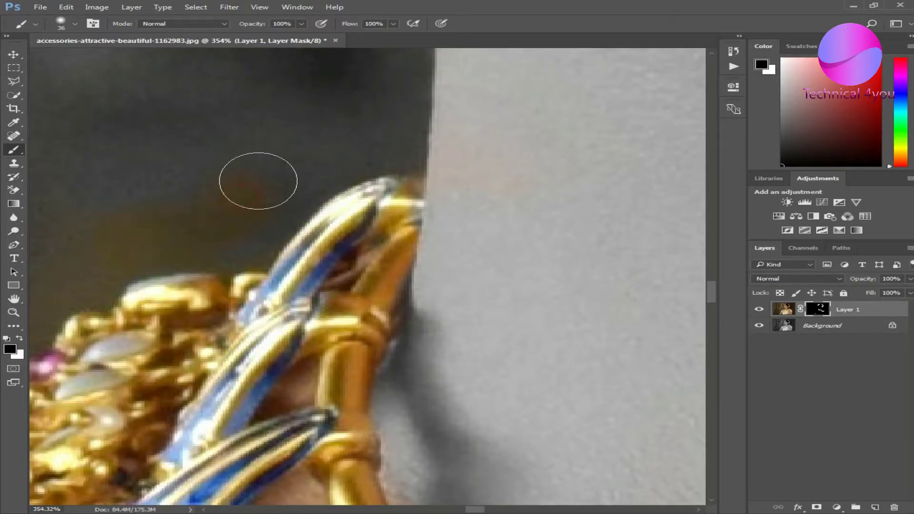
{"action": "scroll", "coordinate": [148, 202], "scroll_direction": "down", "scroll_amount": 5}
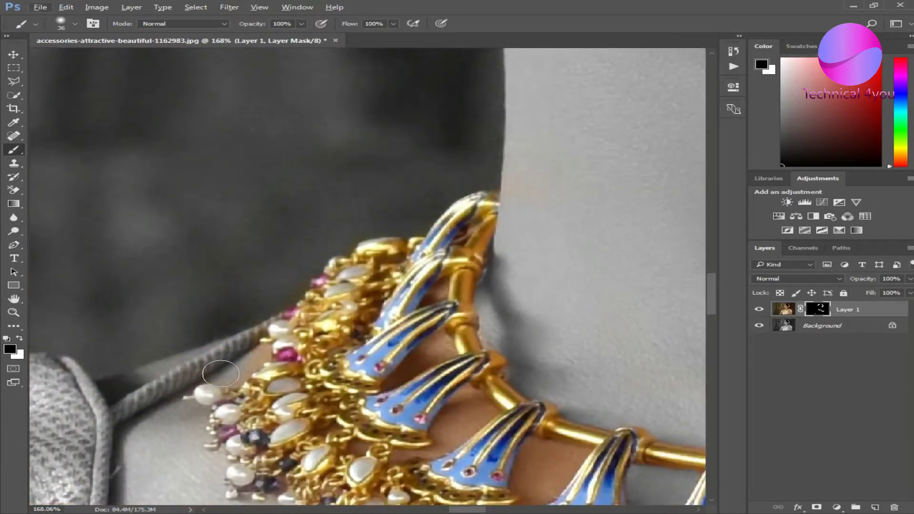
- Zoom along the necklace's beaded edge, shrinking the brush and toggling black and white
{"action": "key", "text": "x"}
{"action": "scroll", "coordinate": [391, 307], "scroll_direction": "down", "scroll_amount": 2}
{"action": "scroll", "coordinate": [392, 307], "scroll_direction": "up", "scroll_amount": 5}
{"action": "key", "text": "bracketleft"}
{"action": "key", "text": "bracketleft"}
{"action": "key", "text": "x"}
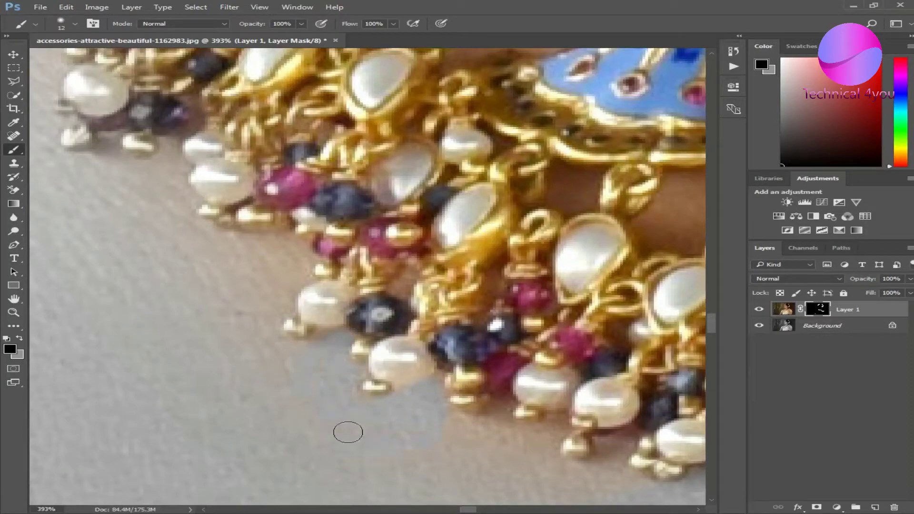
{"action": "scroll", "coordinate": [599, 469], "scroll_direction": "up", "scroll_amount": 1}
{"action": "scroll", "coordinate": [543, 341], "scroll_direction": "up", "scroll_amount": 1}
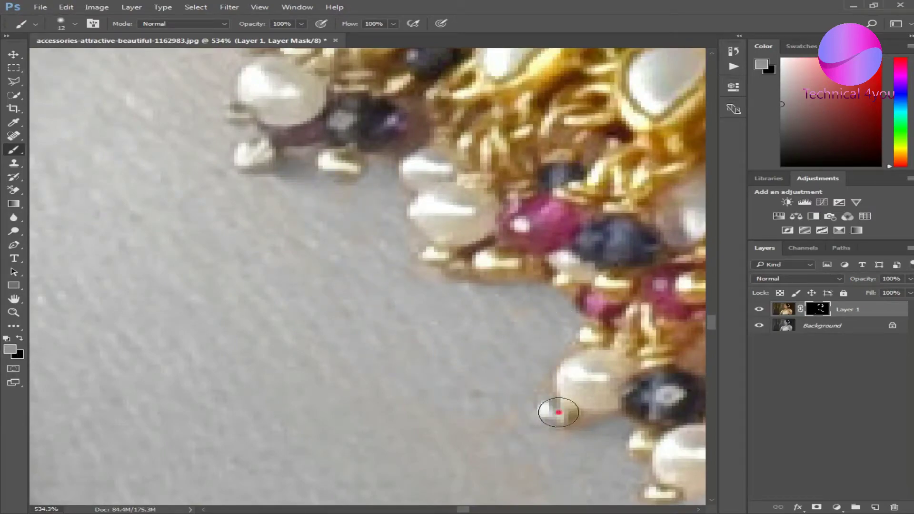
{"action": "scroll", "coordinate": [547, 410], "scroll_direction": "down", "scroll_amount": 5}
{"action": "scroll", "coordinate": [609, 313], "scroll_direction": "up", "scroll_amount": 3}
- Set the background colour to pure white and shrink the brush to about 17 px
{"action": "left_click", "coordinate": [17, 354]}
{"action": "left_click", "coordinate": [277, 128]}
{"action": "left_click", "coordinate": [605, 130]}
{"action": "key", "text": "bracketleft"}
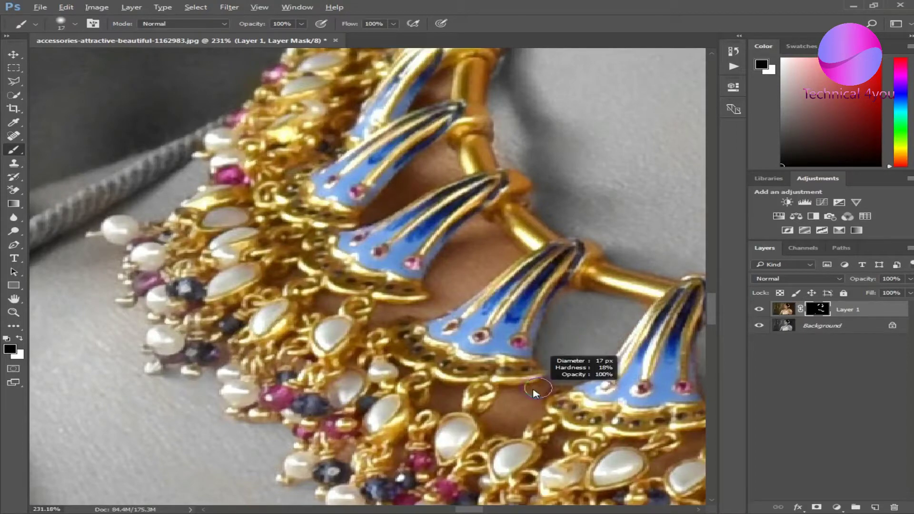
{"action": "key", "text": "x"}
{"action": "key", "text": "x"}
- Paint black over the colour spill on the skin beside the necklace's pearl fringe
{"action": "scroll", "coordinate": [485, 304], "scroll_direction": "up", "scroll_amount": 2}
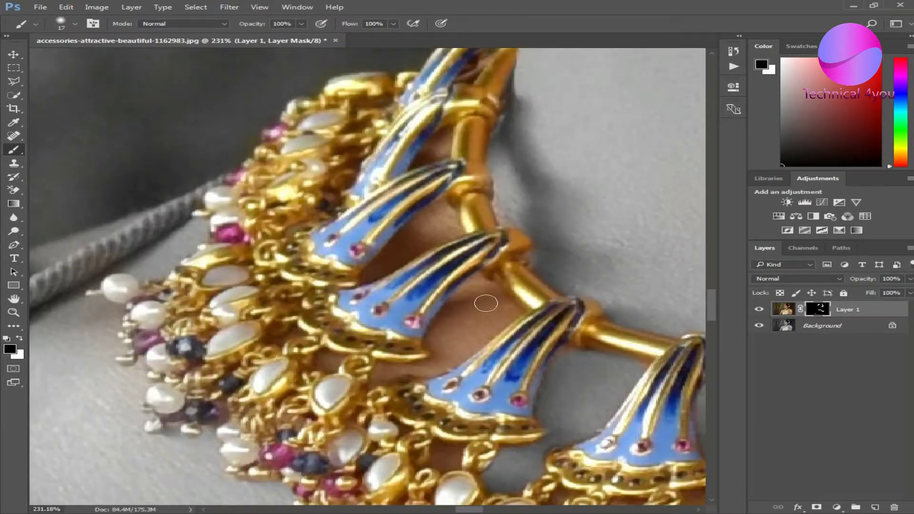
{"action": "scroll", "coordinate": [418, 294], "scroll_direction": "up", "scroll_amount": 2}
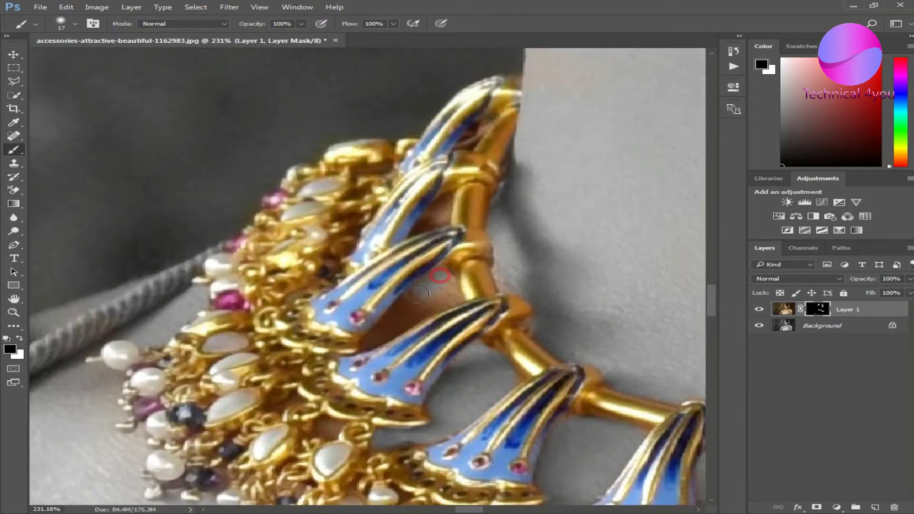
{"action": "scroll", "coordinate": [451, 300], "scroll_direction": "up", "scroll_amount": 2}
{"action": "key", "text": "x"}
{"action": "scroll", "coordinate": [417, 260], "scroll_direction": "down", "scroll_amount": 1}
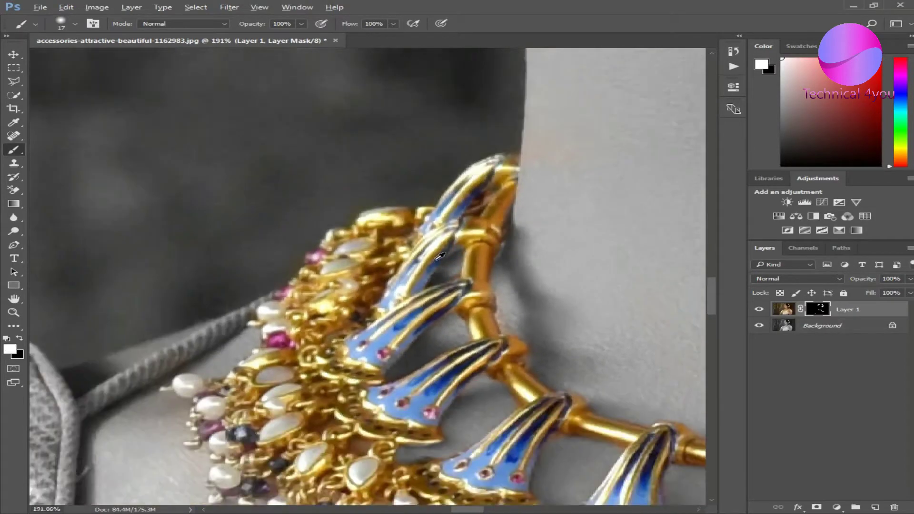
{"action": "scroll", "coordinate": [364, 320], "scroll_direction": "down", "scroll_amount": 1}
{"action": "scroll", "coordinate": [364, 320], "scroll_direction": "up", "scroll_amount": 2}
{"action": "key", "text": "x"}
{"action": "scroll", "coordinate": [591, 339], "scroll_direction": "down", "scroll_amount": 1}
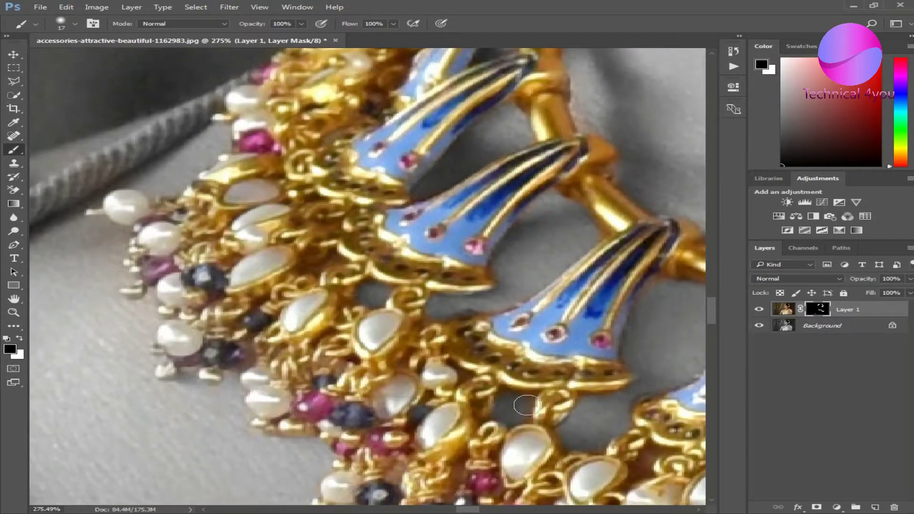
{"action": "scroll", "coordinate": [592, 339], "scroll_direction": "down", "scroll_amount": 1}
{"action": "left_click_drag", "start_coordinate": [596, 328], "coordinate": [555, 337]}
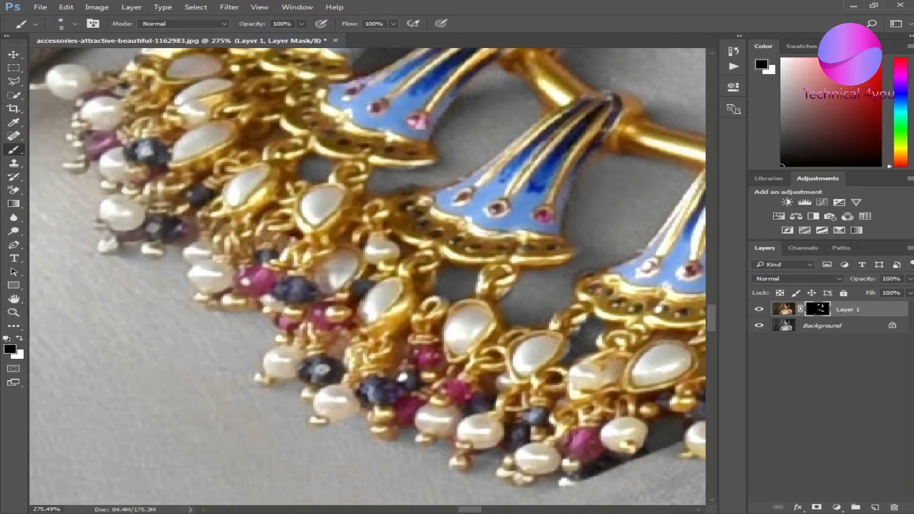
{"action": "scroll", "coordinate": [530, 287], "scroll_direction": "up", "scroll_amount": 1}
{"action": "scroll", "coordinate": [386, 277], "scroll_direction": "up", "scroll_amount": 1}
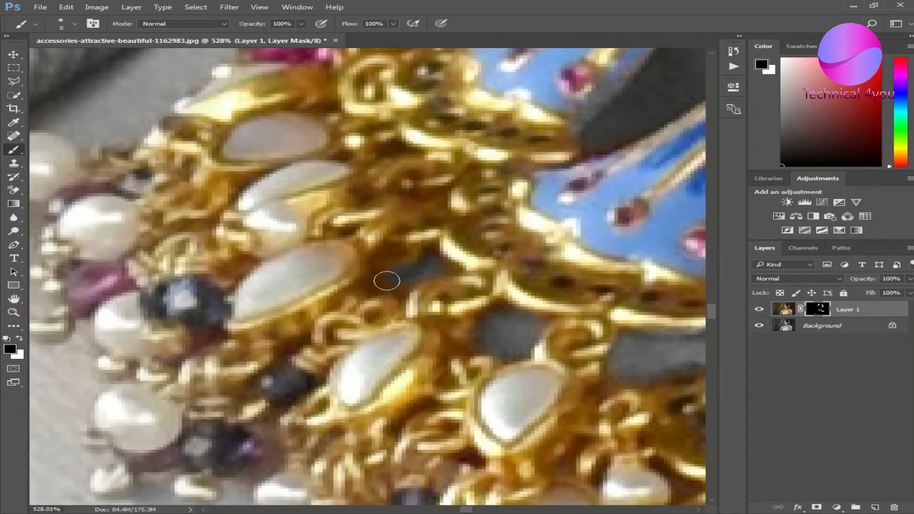
{"action": "key", "text": "x"}
{"action": "scroll", "coordinate": [374, 199], "scroll_direction": "down", "scroll_amount": 2}
{"action": "scroll", "coordinate": [541, 352], "scroll_direction": "down", "scroll_amount": 2}
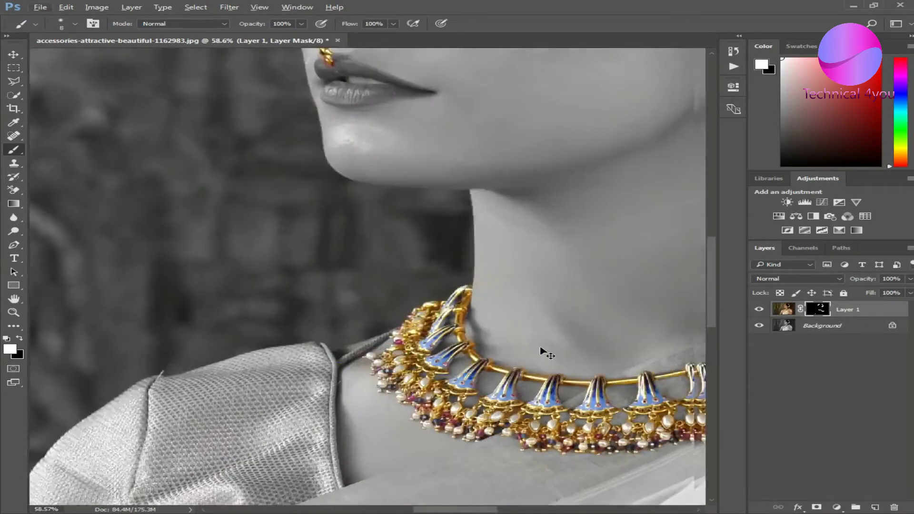
{"action": "scroll", "coordinate": [548, 310], "scroll_direction": "up", "scroll_amount": 2}
{"action": "key", "text": "x"}
{"action": "scroll", "coordinate": [516, 302], "scroll_direction": "up", "scroll_amount": 2}
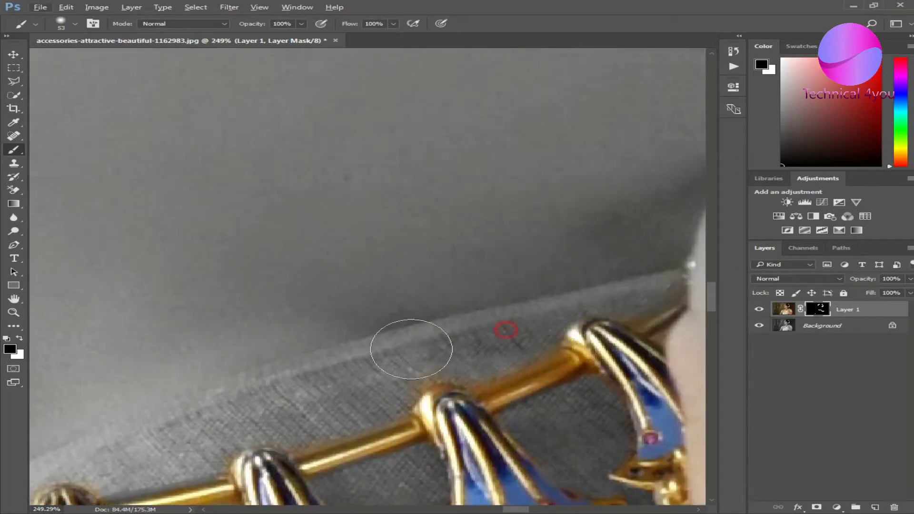
{"action": "scroll", "coordinate": [479, 329], "scroll_direction": "up", "scroll_amount": 1}
{"action": "key", "text": "x"}
{"action": "key", "text": "x"}
{"action": "key", "text": "x"}
{"action": "key", "text": "x"}
{"action": "scroll", "coordinate": [466, 349], "scroll_direction": "down", "scroll_amount": 2}
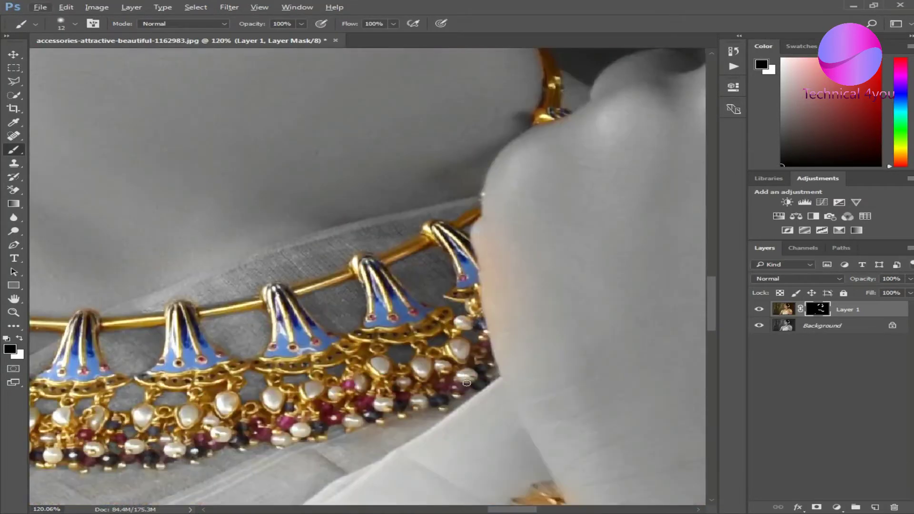
{"action": "scroll", "coordinate": [586, 102], "scroll_direction": "up", "scroll_amount": 2}
{"action": "scroll", "coordinate": [488, 175], "scroll_direction": "up", "scroll_amount": 2}
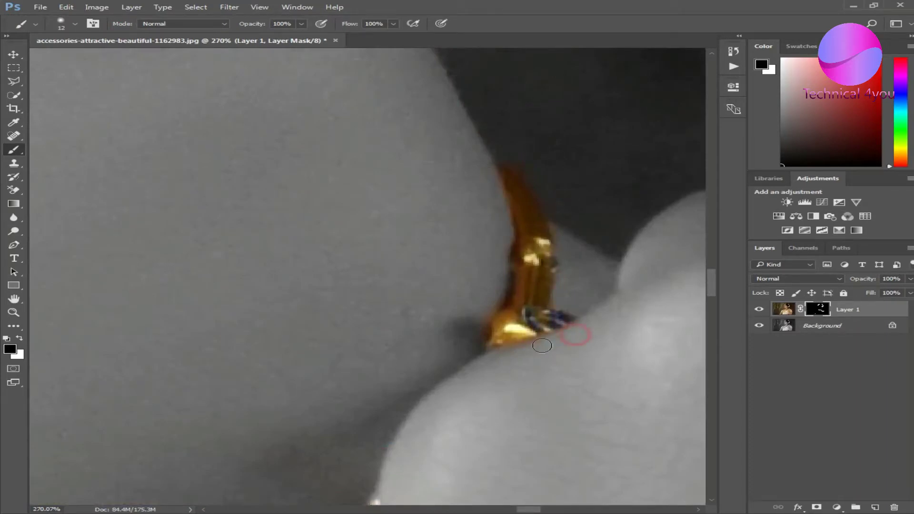
{"action": "scroll", "coordinate": [543, 346], "scroll_direction": "down", "scroll_amount": 1}
{"action": "scroll", "coordinate": [467, 314], "scroll_direction": "down", "scroll_amount": 2}
{"action": "scroll", "coordinate": [238, 153], "scroll_direction": "up", "scroll_amount": 3}
{"action": "scroll", "coordinate": [589, 224], "scroll_direction": "up", "scroll_amount": 2}
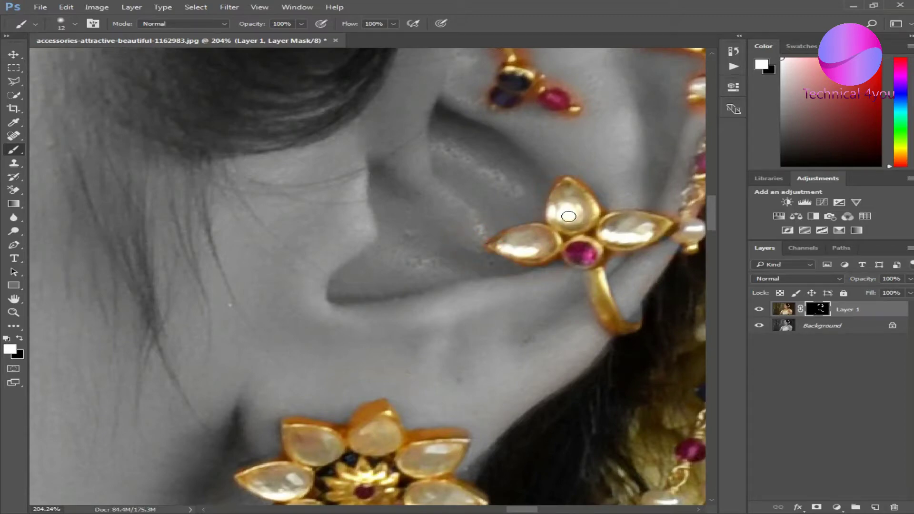
- Paint black on the mask along the ear cuff's gold stem and gem cluster to remove the orange halo
{"action": "scroll", "coordinate": [637, 301], "scroll_direction": "down", "scroll_amount": 2}
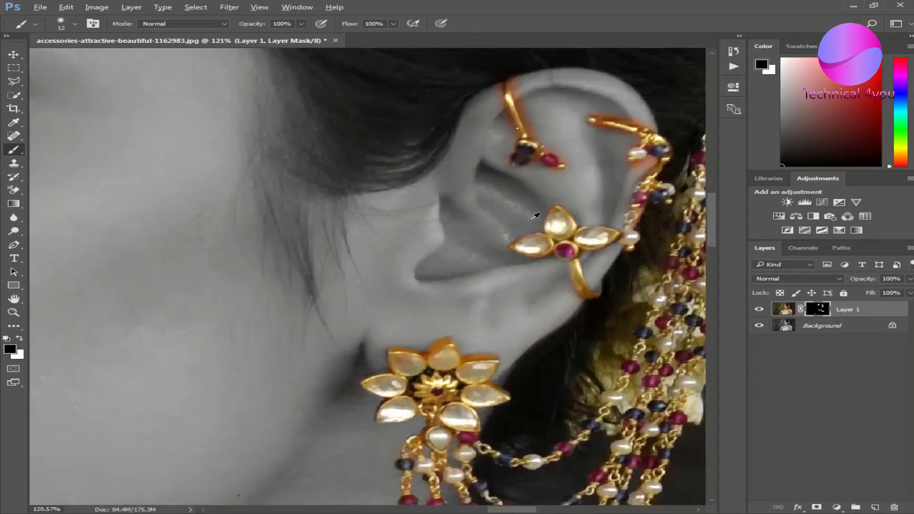
{"action": "scroll", "coordinate": [650, 314], "scroll_direction": "up", "scroll_amount": 2}
{"action": "key", "text": "x"}
{"action": "key", "text": "x"}
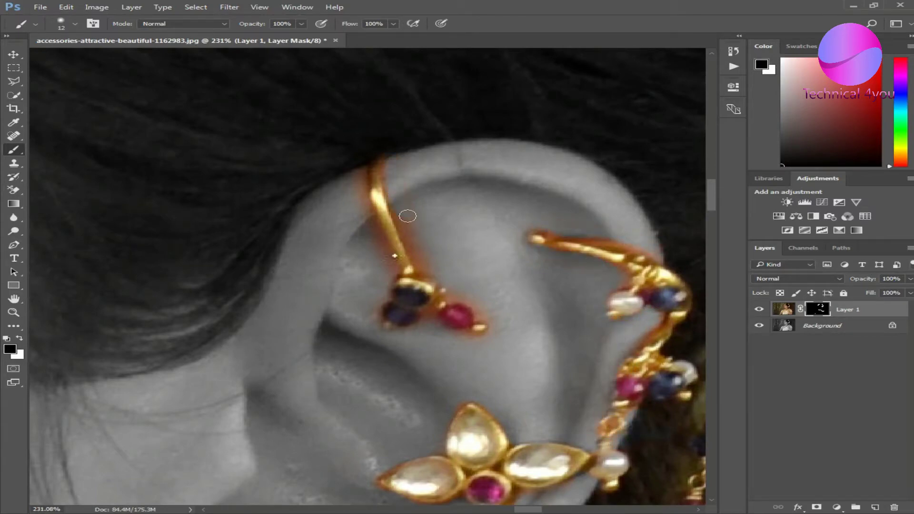
{"action": "left_click_drag", "start_coordinate": [357, 163], "coordinate": [384, 248]}
{"action": "key", "text": "x"}
{"action": "scroll", "coordinate": [368, 326], "scroll_direction": "down", "scroll_amount": 2}
{"action": "scroll", "coordinate": [369, 326], "scroll_direction": "down", "scroll_amount": 2}
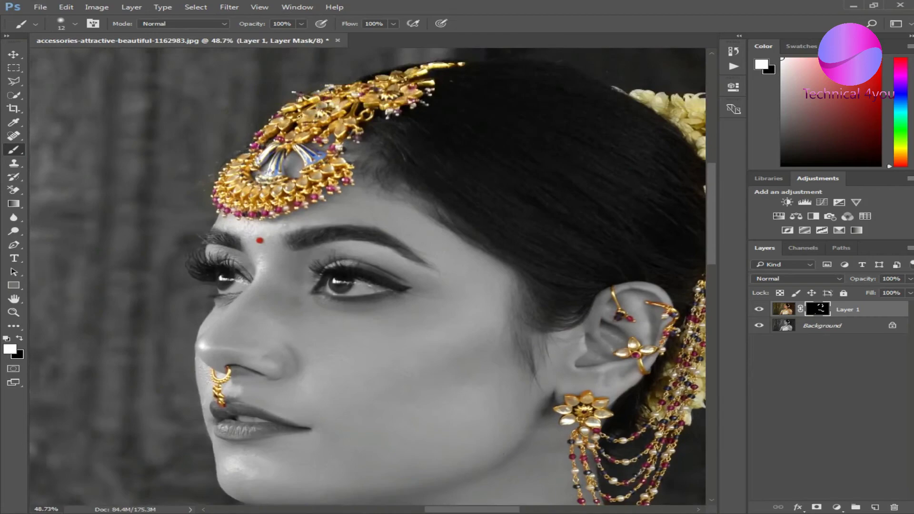
{"action": "scroll", "coordinate": [251, 206], "scroll_direction": "up", "scroll_amount": 4}
{"action": "key", "text": "x"}
{"action": "key", "text": "x"}
{"action": "key", "text": "x"}
{"action": "key", "text": "x"}
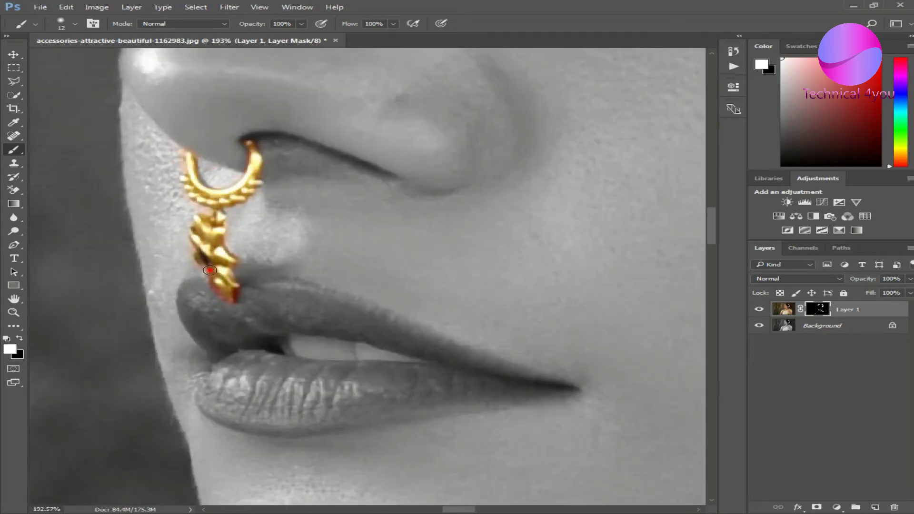
{"action": "scroll", "coordinate": [224, 310], "scroll_direction": "down", "scroll_amount": 2}
{"action": "scroll", "coordinate": [280, 428], "scroll_direction": "down", "scroll_amount": 2}
{"action": "scroll", "coordinate": [261, 432], "scroll_direction": "up", "scroll_amount": 3}
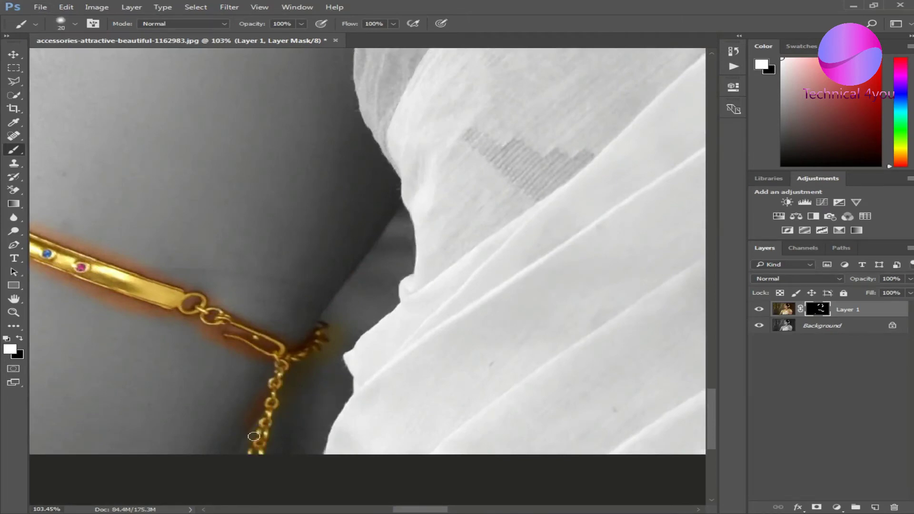
- Enlarge the brush to about 29 px and paint white on the mask along the bracelet's upper edge
{"action": "key", "text": "x"}
{"action": "left_click_drag", "start_coordinate": [296, 364], "coordinate": [292, 343]}
{"action": "left_click_drag", "start_coordinate": [103, 261], "coordinate": [298, 261]}
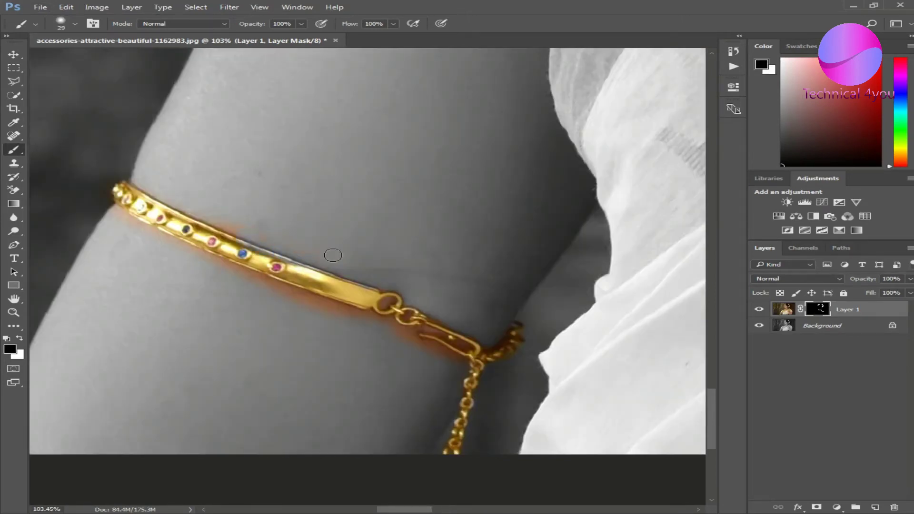
{"action": "key", "text": "x"}
{"action": "left_click_drag", "start_coordinate": [381, 291], "coordinate": [165, 215]}
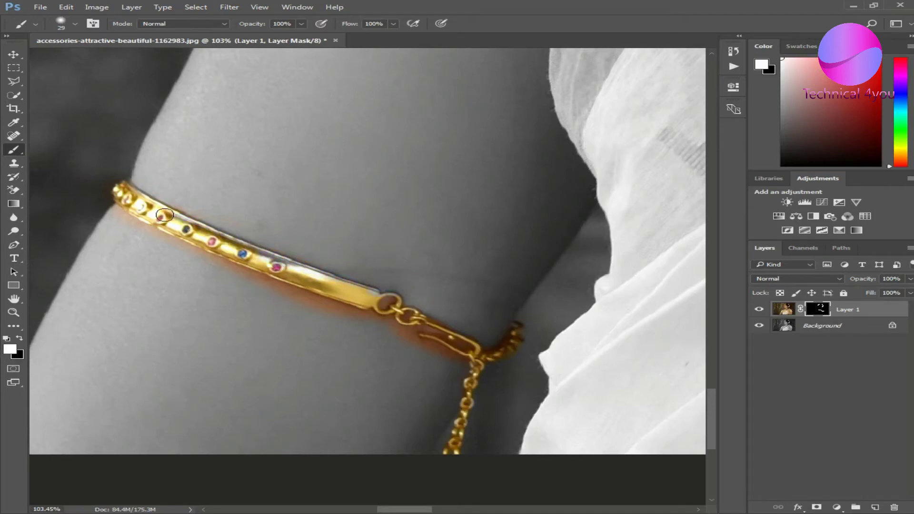
{"action": "key", "text": "x"}
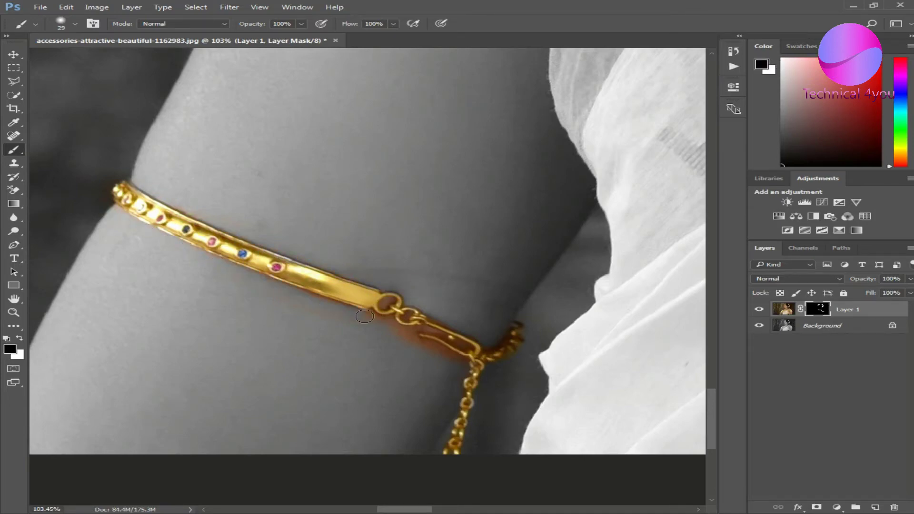
- With a 10 px brush, mask the brown inside the bracelet clasp and lower ring to grey
{"action": "left_click_drag", "start_coordinate": [357, 314], "coordinate": [230, 314]}
{"action": "scroll", "coordinate": [300, 347], "scroll_direction": "up", "scroll_amount": 3}
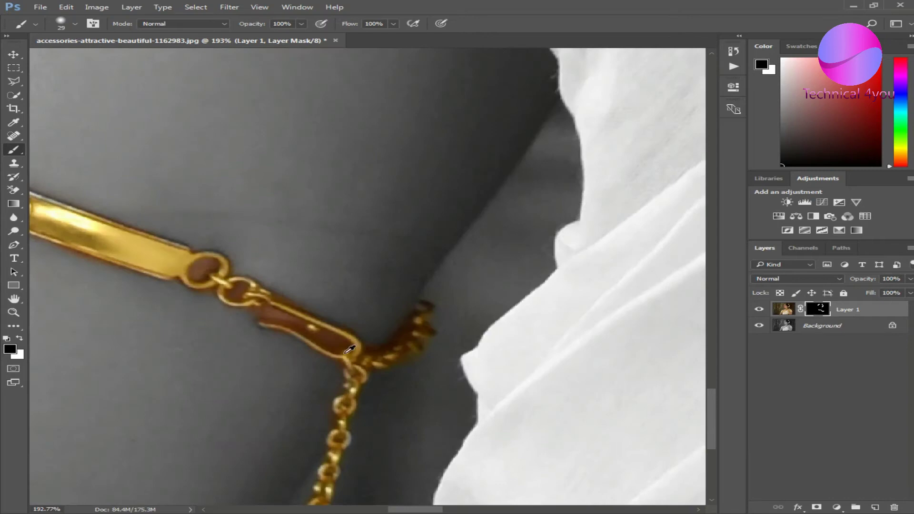
{"action": "scroll", "coordinate": [301, 347], "scroll_direction": "up", "scroll_amount": 3}
{"action": "key", "text": "bracketleft"}
{"action": "key", "text": "bracketleft"}
{"action": "key", "text": "bracketleft"}
{"action": "mouse_move", "coordinate": [264, 292]}
{"action": "left_mouse_down"}
{"action": "mouse_move", "coordinate": [157, 269]}
{"action": "mouse_move", "coordinate": [218, 321]}
{"action": "left_mouse_up"}
{"action": "key", "text": "x"}
{"action": "key", "text": "x"}
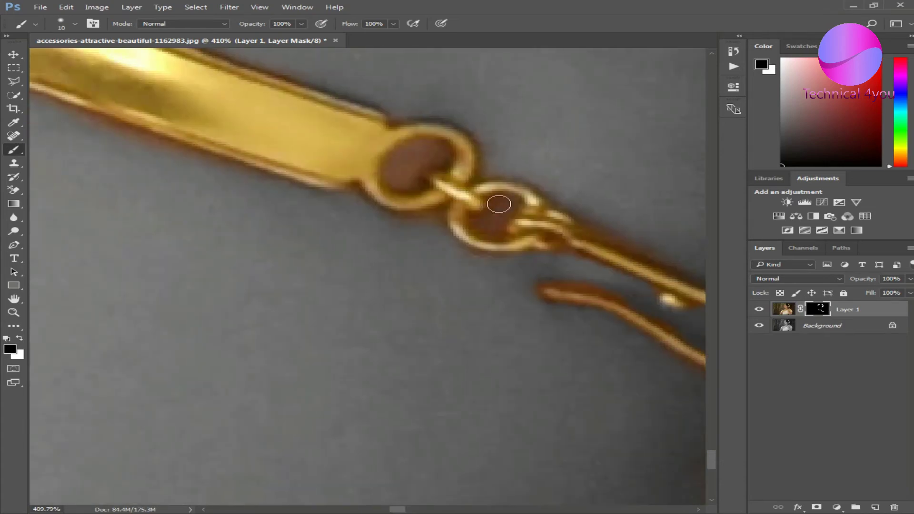
{"action": "left_click_drag", "start_coordinate": [499, 204], "coordinate": [477, 199]}
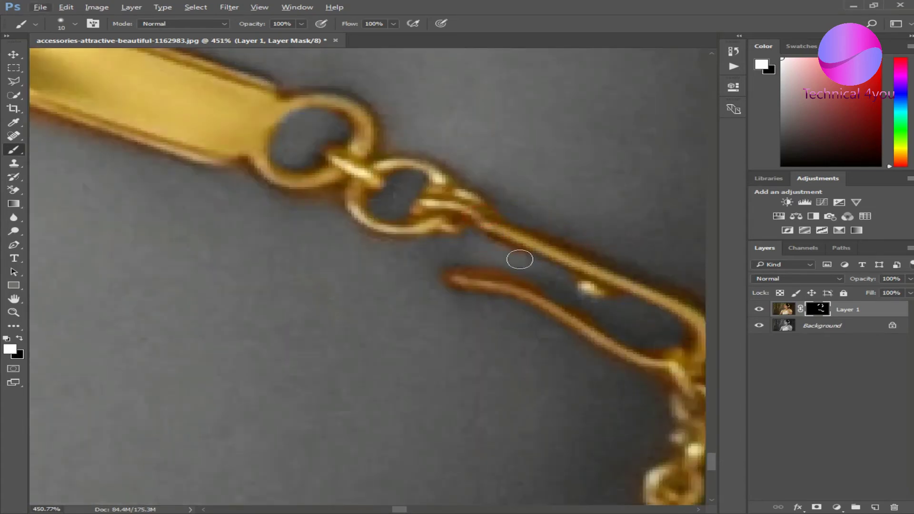
{"action": "scroll", "coordinate": [572, 372], "scroll_direction": "down", "scroll_amount": 3}
{"action": "scroll", "coordinate": [572, 372], "scroll_direction": "up", "scroll_amount": 3}
{"action": "key", "text": "x"}
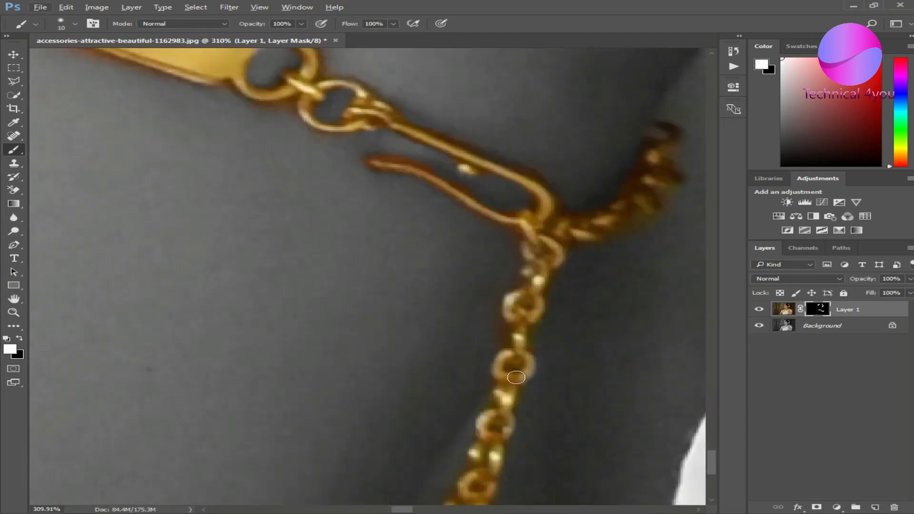
{"action": "scroll", "coordinate": [520, 290], "scroll_direction": "down", "scroll_amount": 5}
{"action": "scroll", "coordinate": [532, 265], "scroll_direction": "down", "scroll_amount": 3}
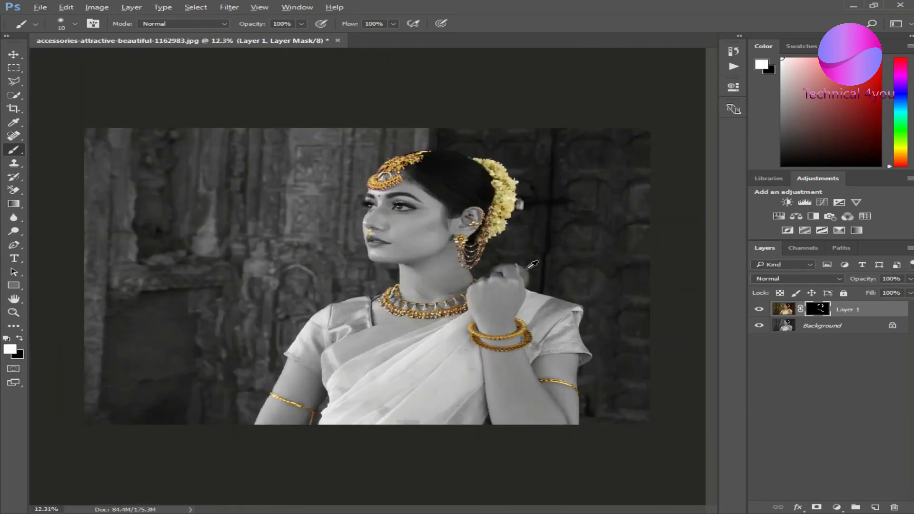